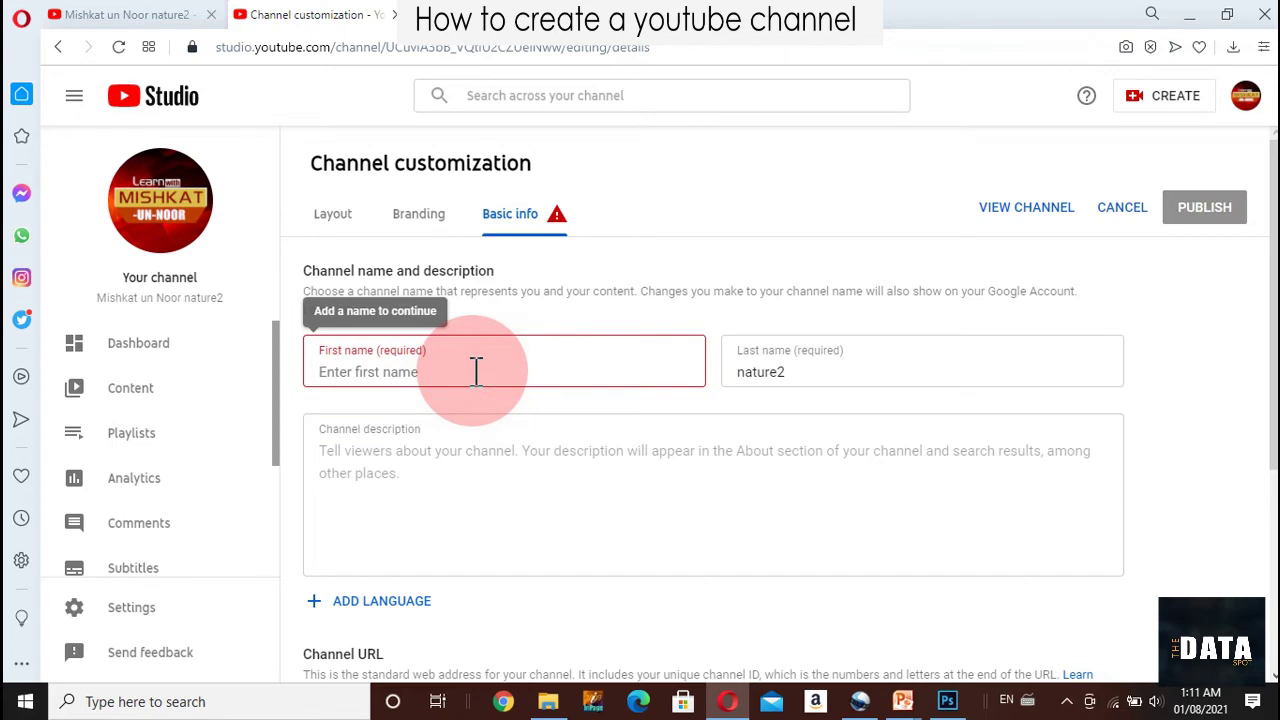
# Enter 'Learn with' as the first name and 'Mishkat' as the last name
pyautogui.write('Learn')
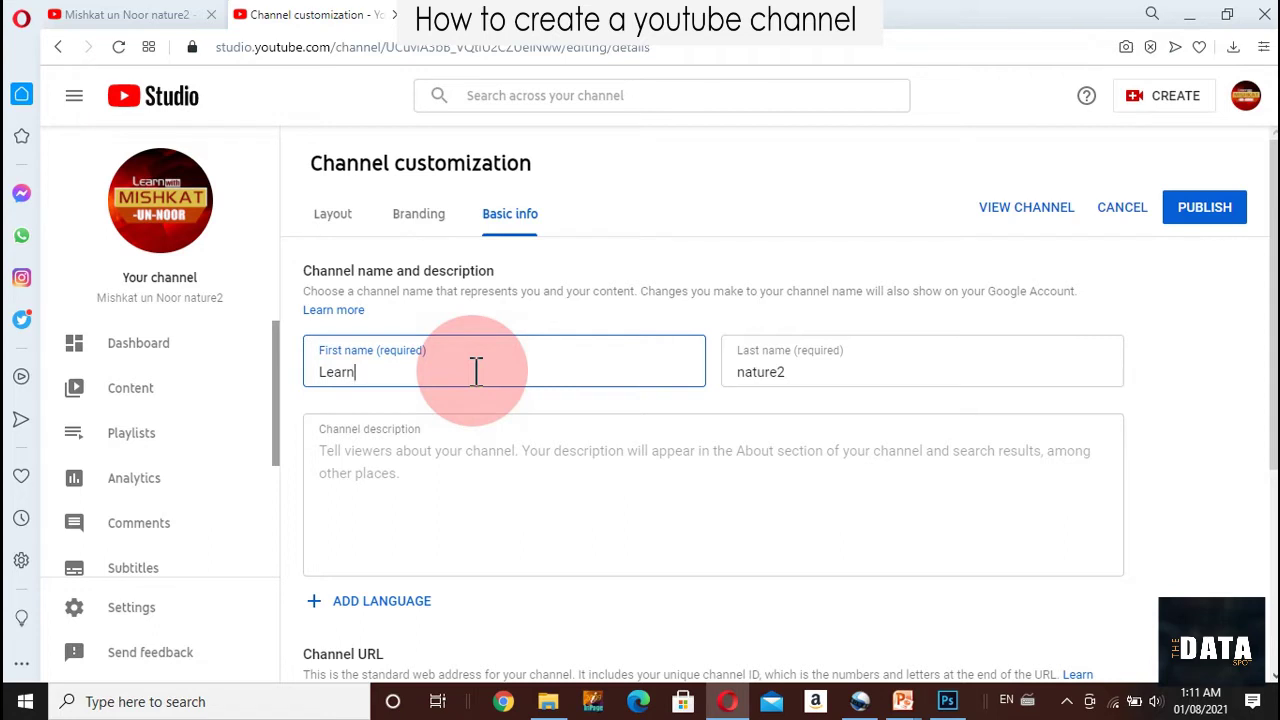
pyautogui.write('with')
pyautogui.press('Tab')
pyautogui.write('M')
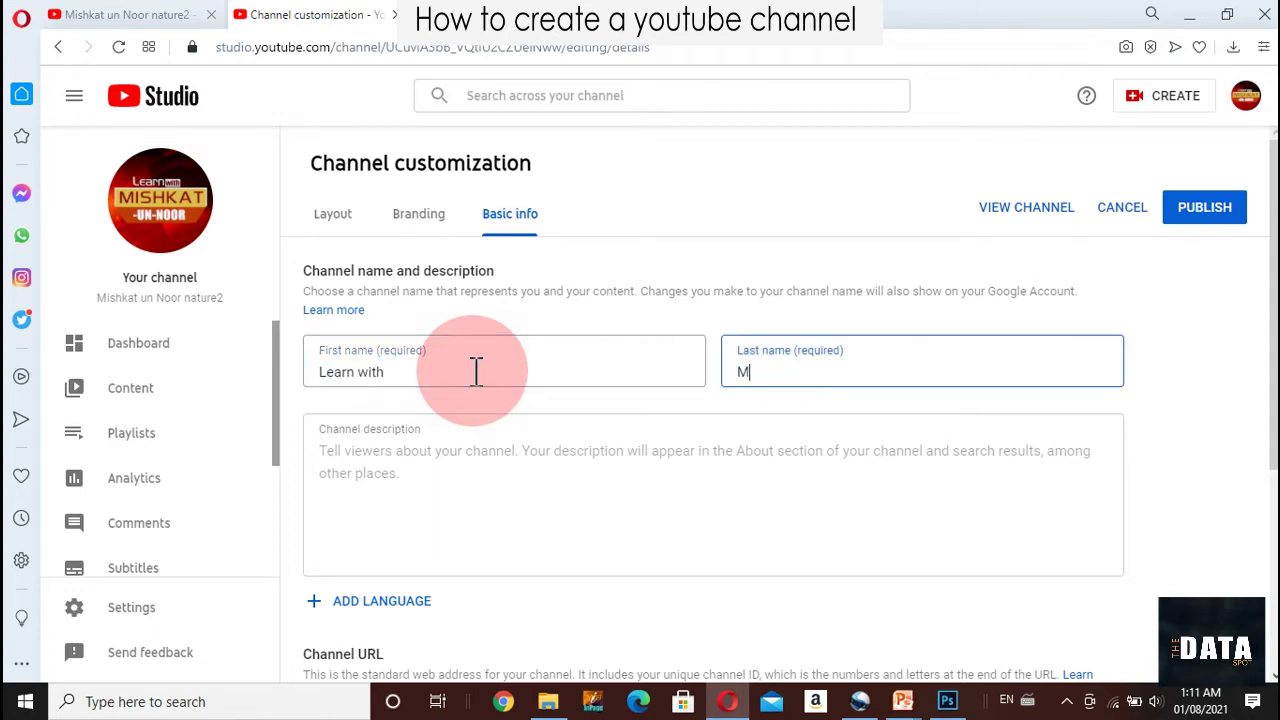
pyautogui.write('ishka')
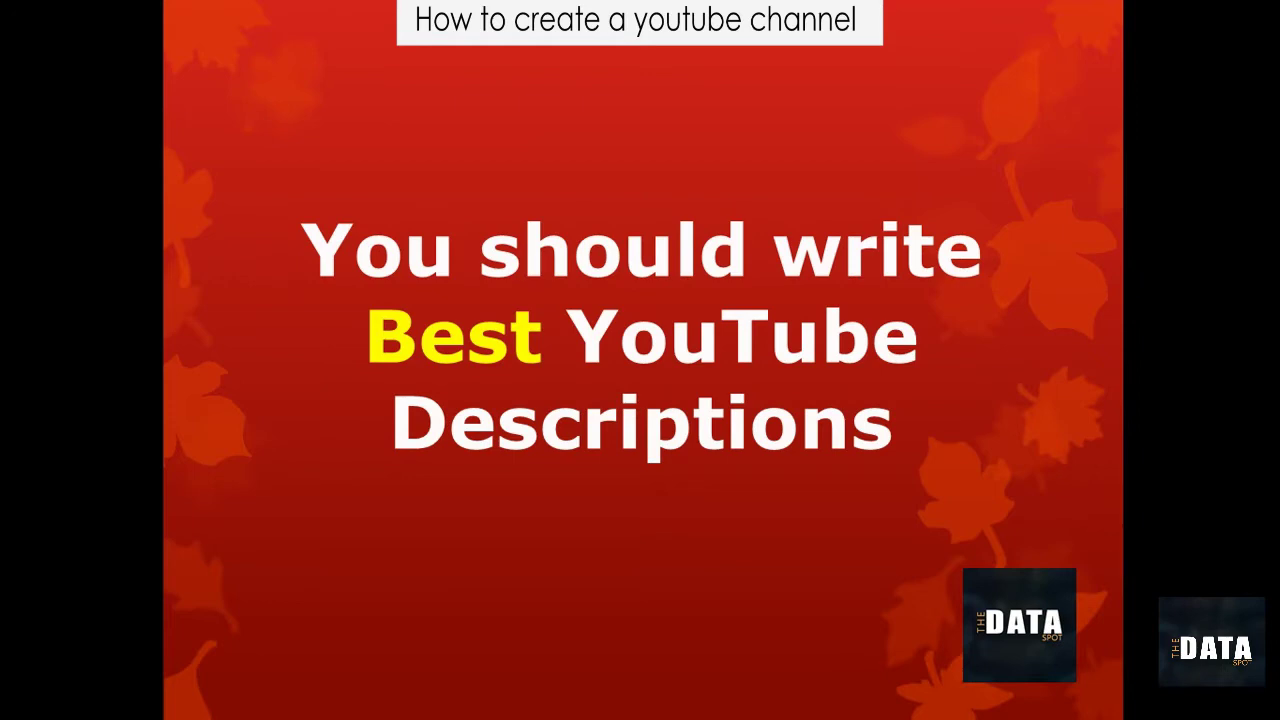
# Advance the slideshow to the slide on how good descriptions boost SEO and views
pyautogui.click(471, 423)
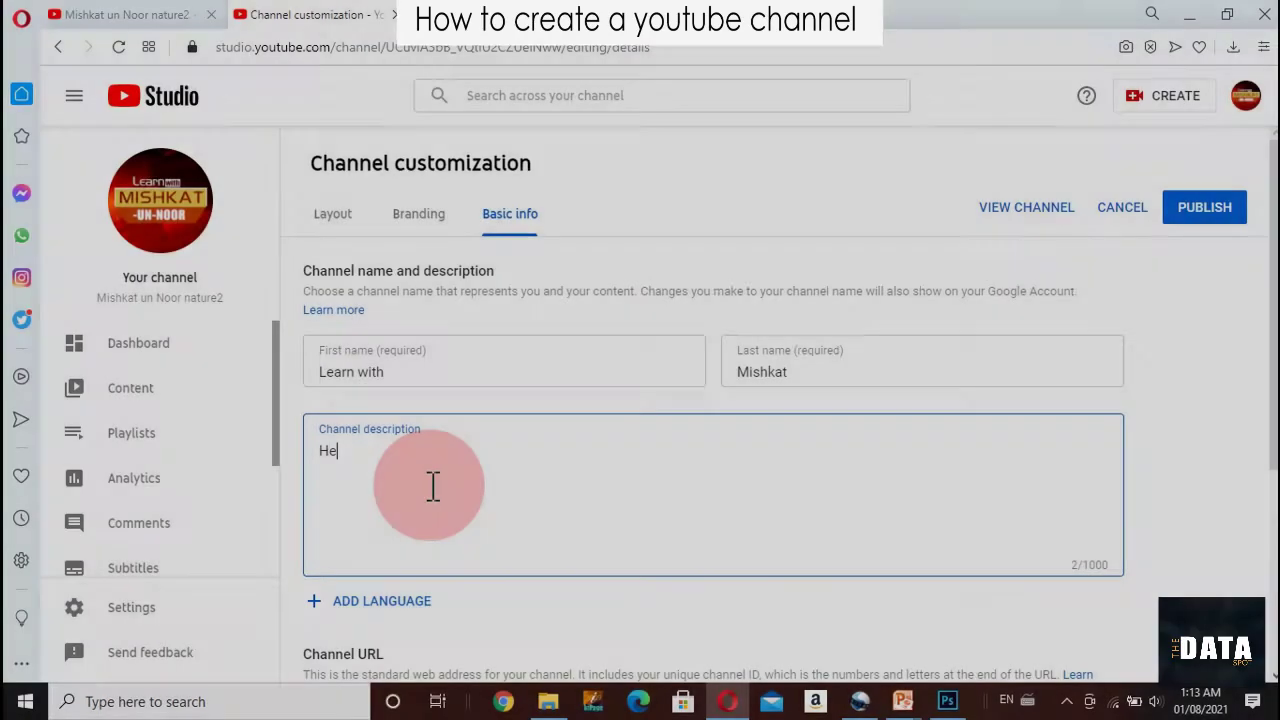
# Write the channel description about basic-concept lesson videos, ending with 'students' instead of 'children'
pyautogui.write('re i ')
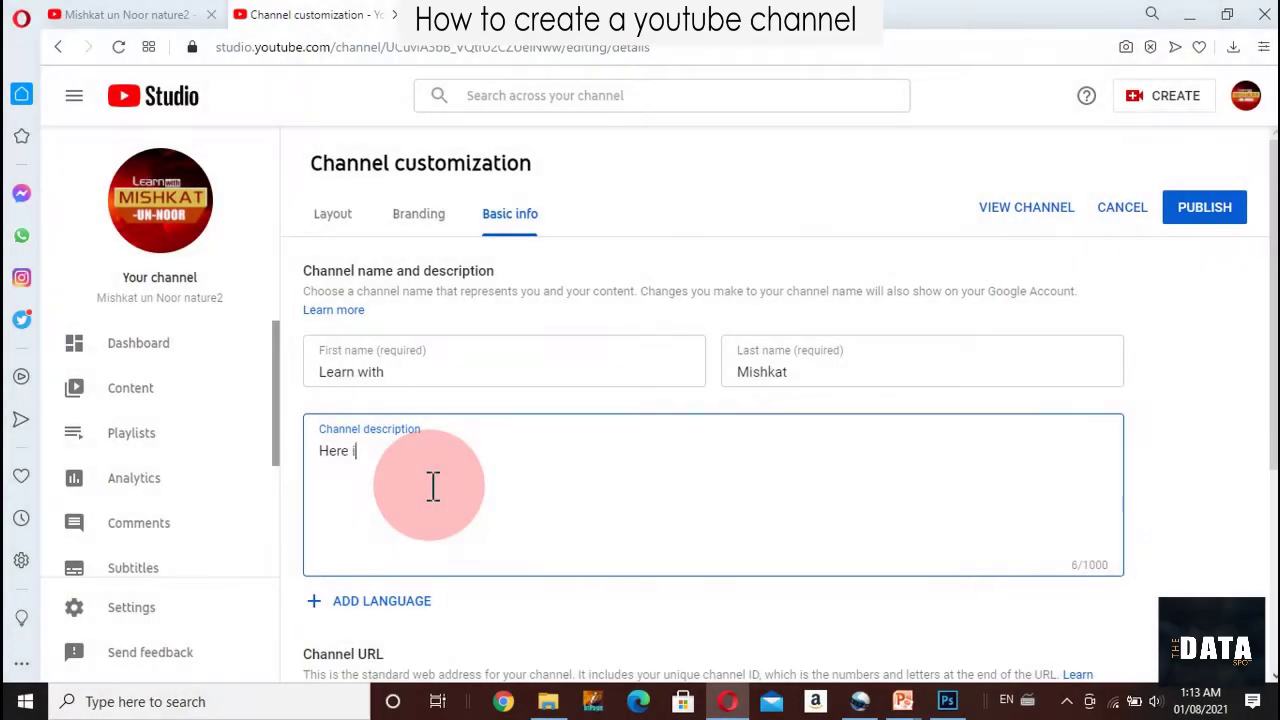
pyautogui.write('will share vid')
pyautogui.press('BackSpace')
pyautogui.write('deos ')
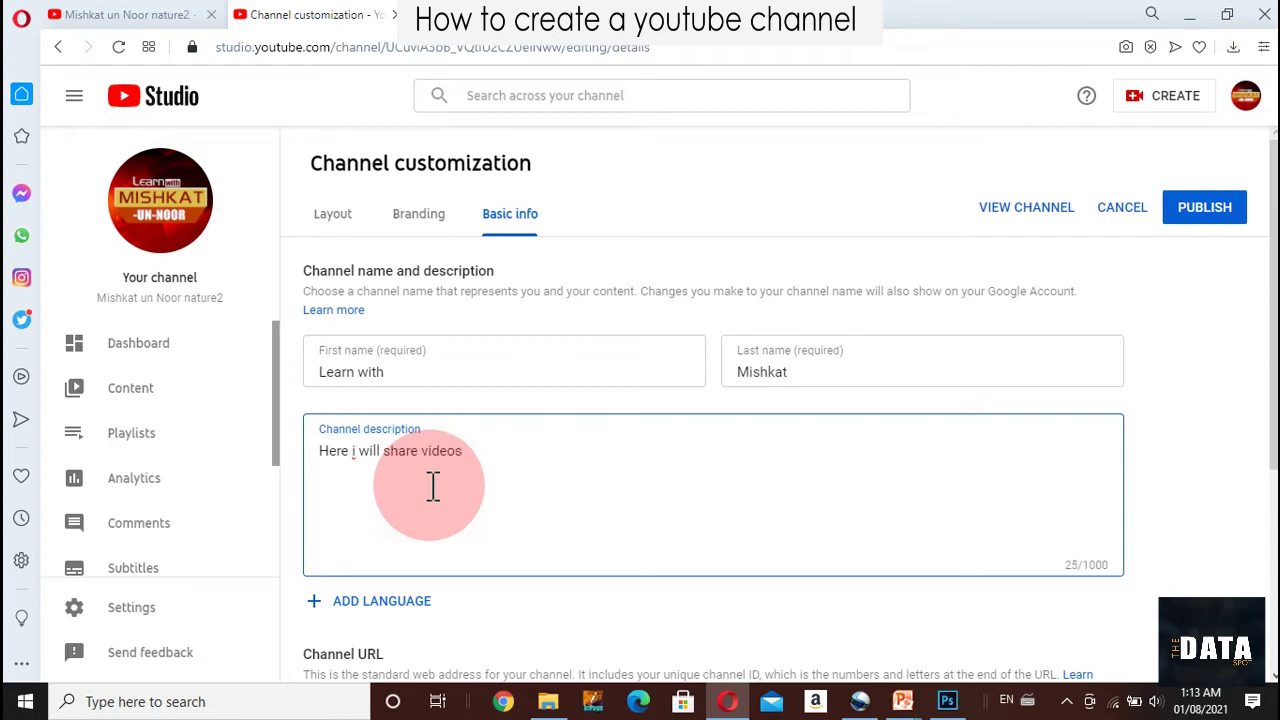
pyautogui.write('with basic concepts o')
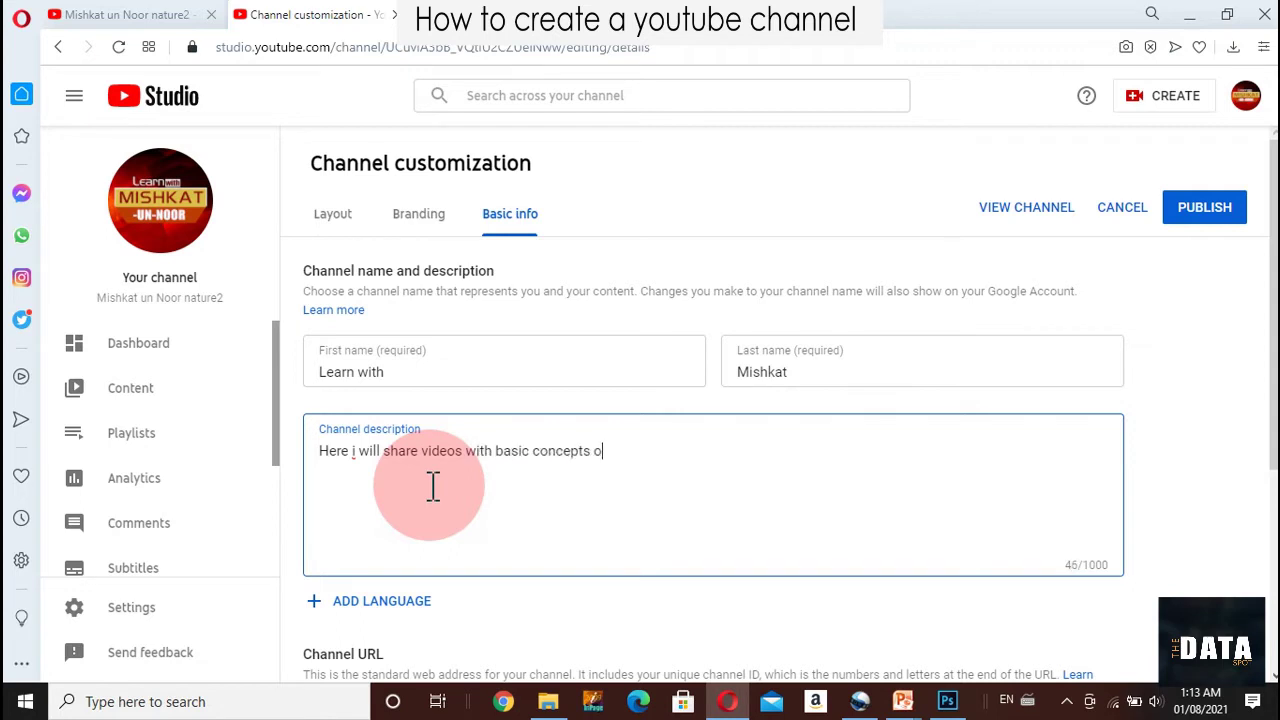
pyautogui.write('f')
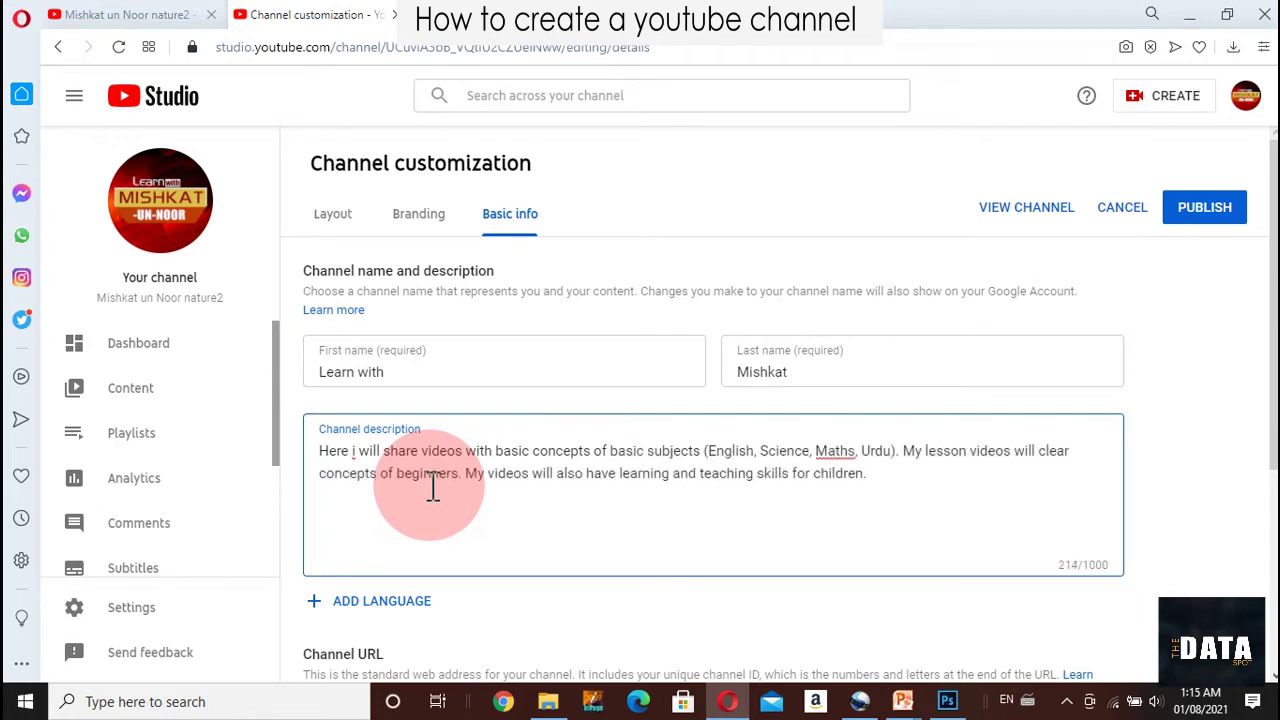
pyautogui.press('BackSpace')
pyautogui.press('BackSpace')
pyautogui.press('BackSpace')
pyautogui.press('BackSpace')
pyautogui.press('BackSpace')
pyautogui.press('BackSpace')
pyautogui.press('BackSpace')
pyautogui.write('studen')
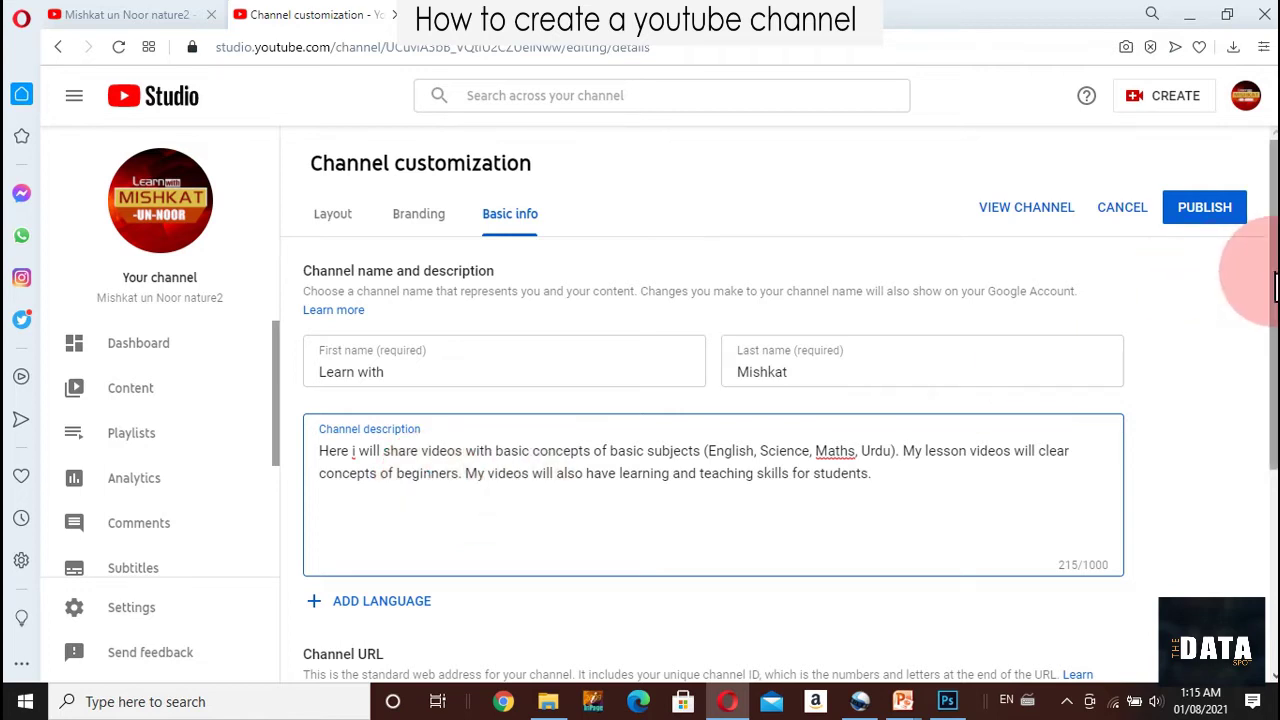
# Enter the channel's business e-mail address in the Contact info field
pyautogui.scroll(-2, 1260, 286)
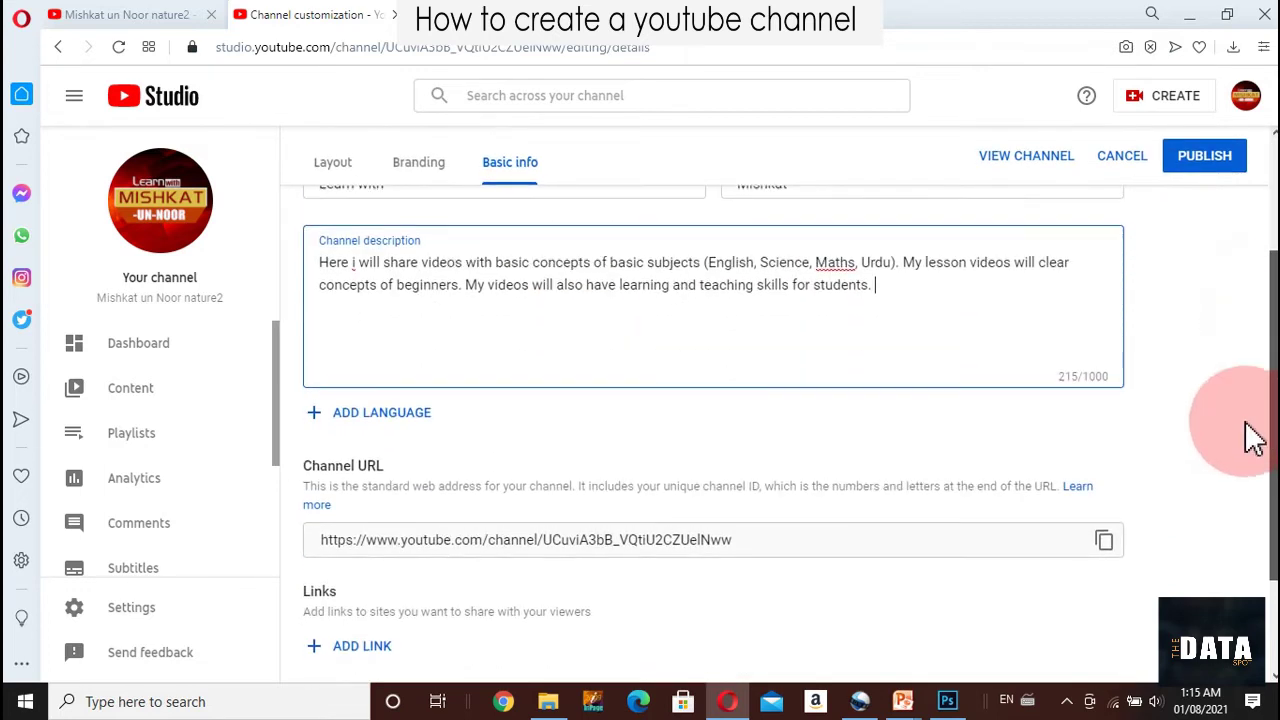
pyautogui.scroll(-1, 1250, 460)
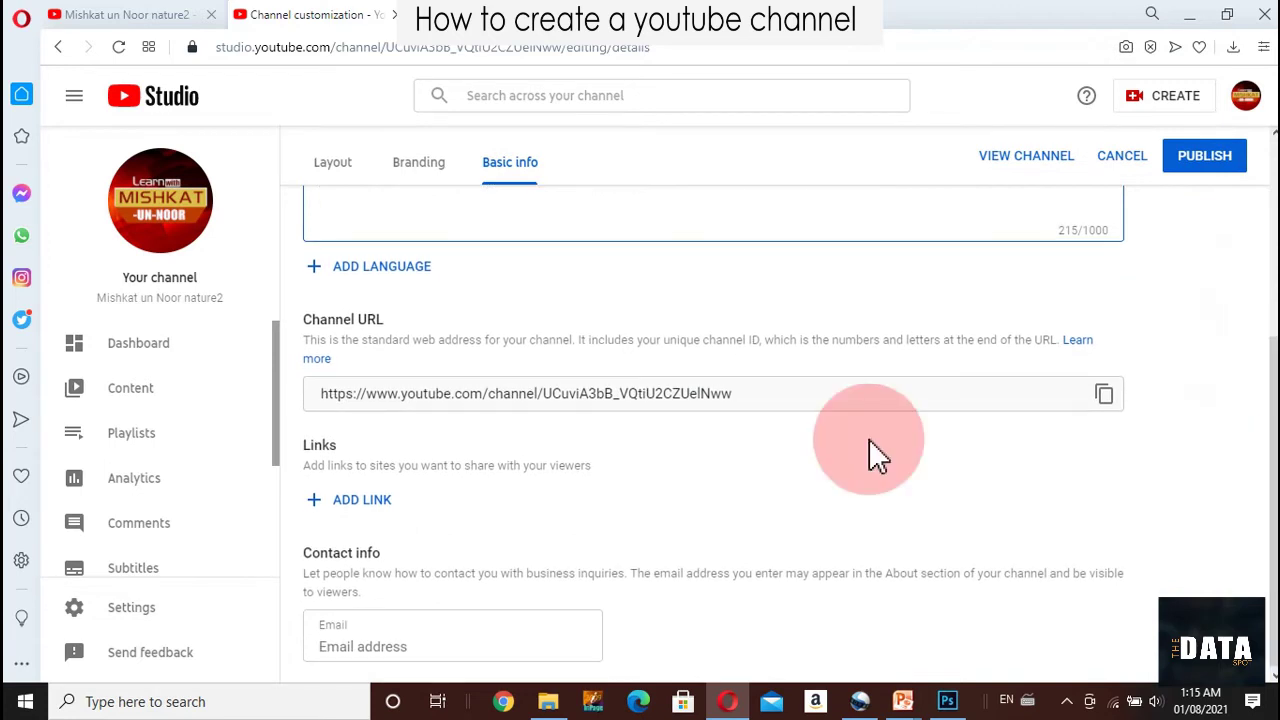
pyautogui.click(763, 399)
pyautogui.click(765, 400)
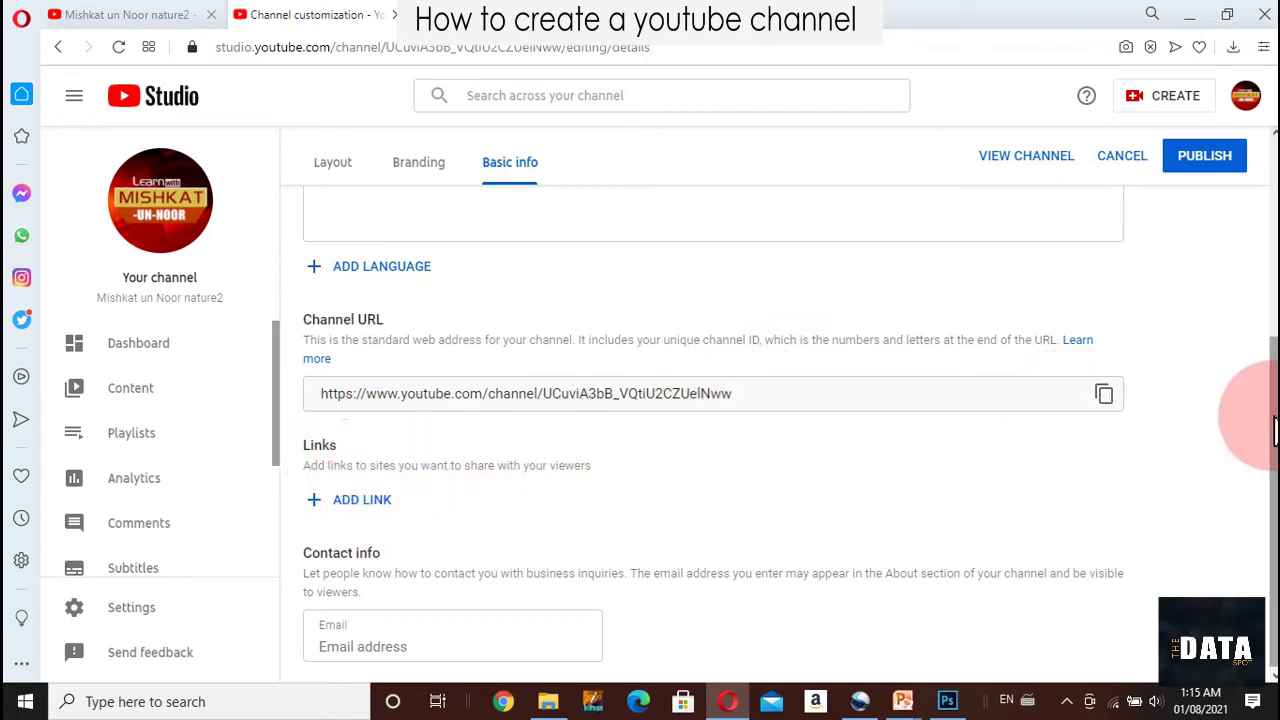
pyautogui.moveTo(1272, 420); pyautogui.dragTo(1272, 419)
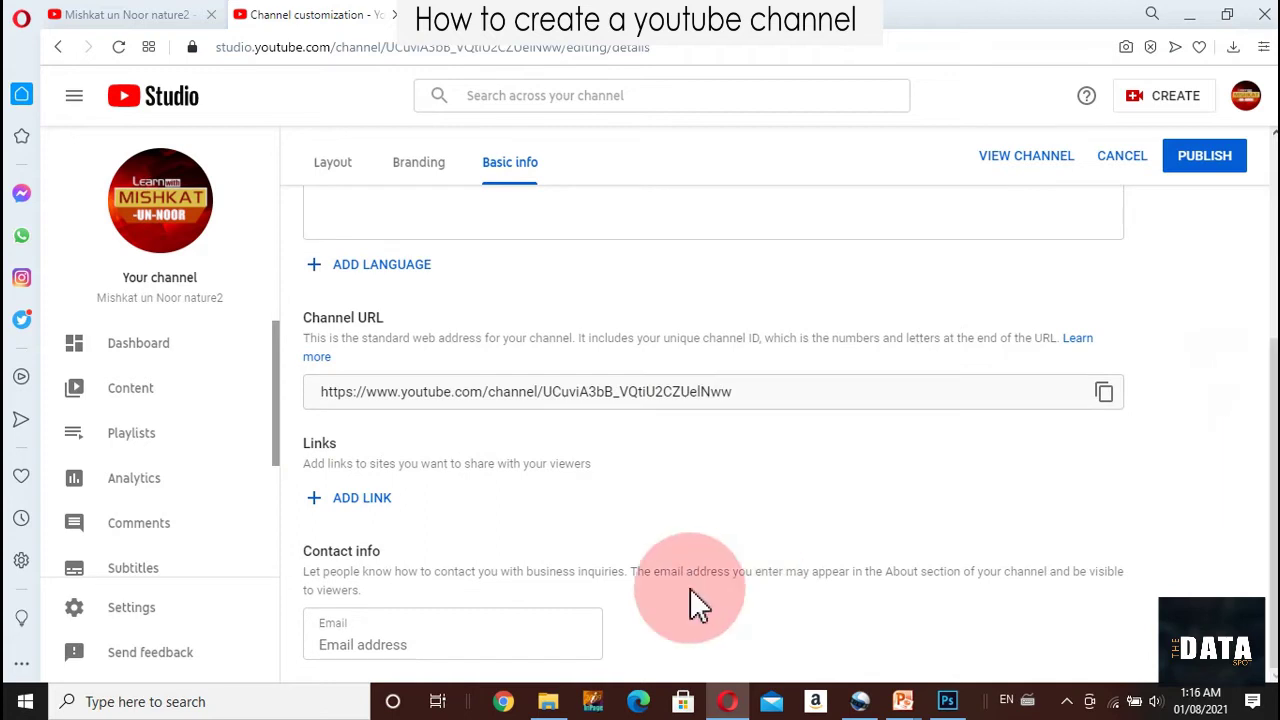
pyautogui.click(442, 640)
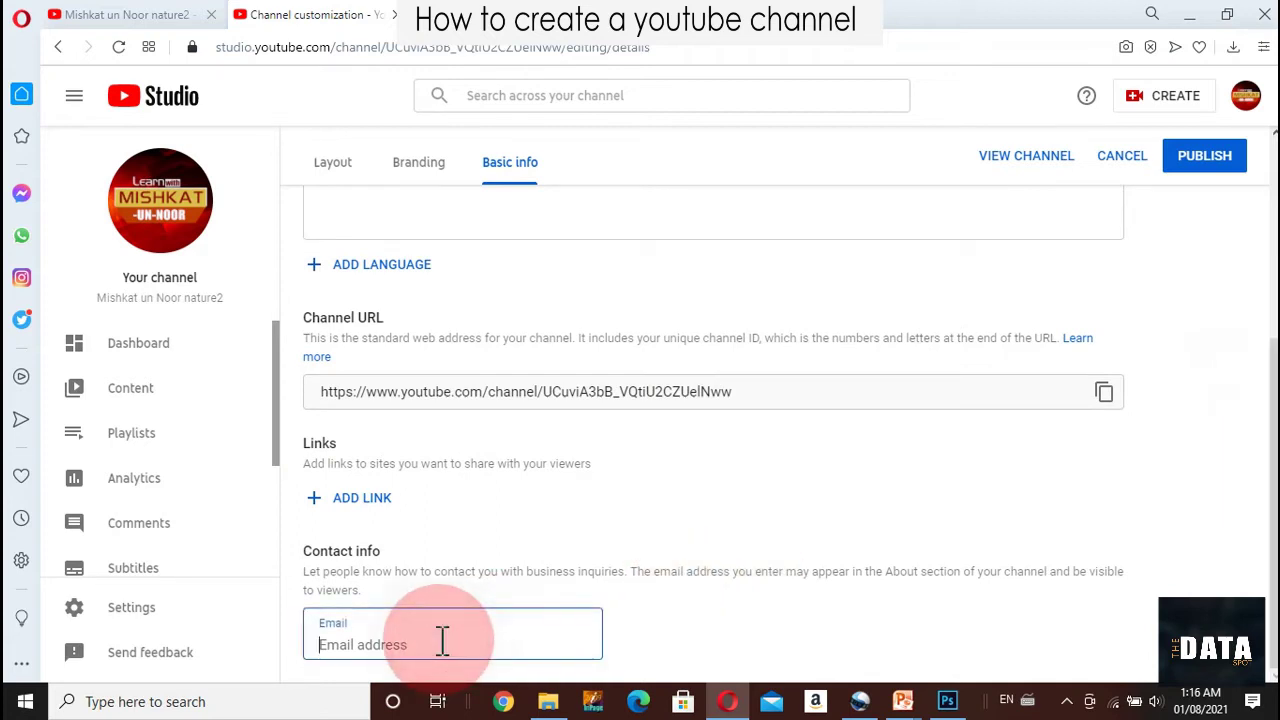
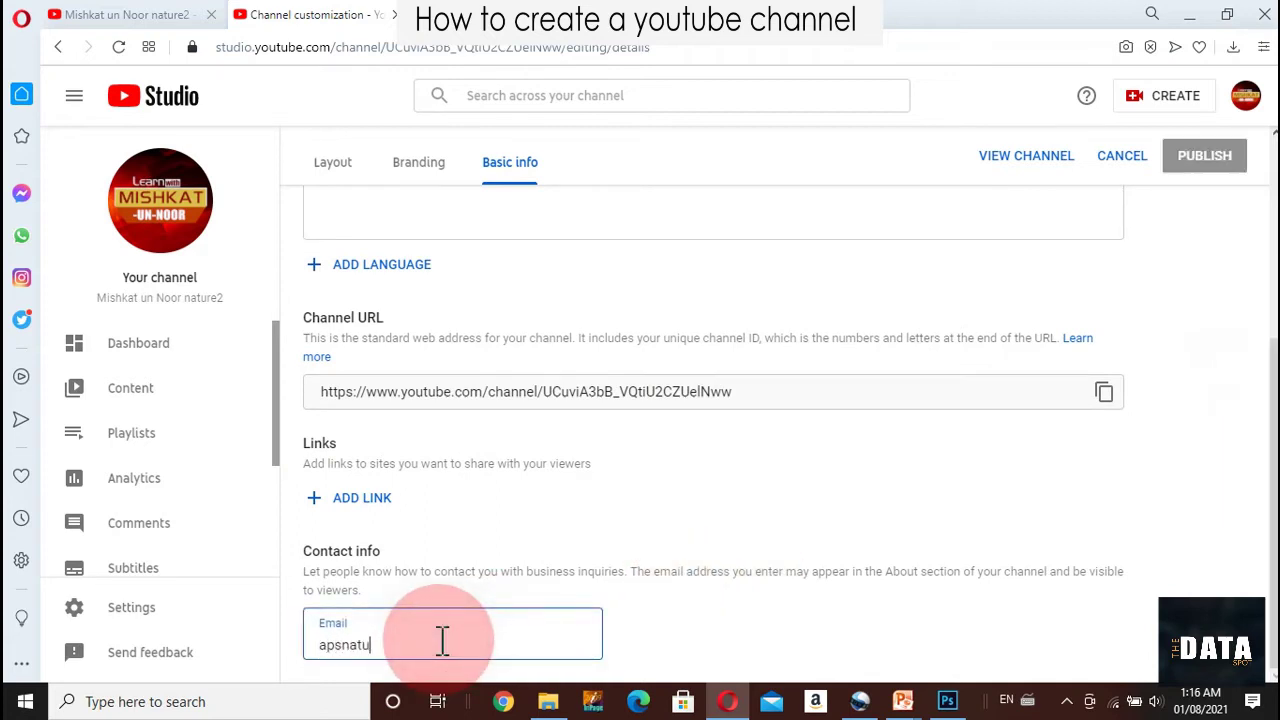
# Publish the updated channel details and return to the channel Dashboard
pyautogui.press('Tab')
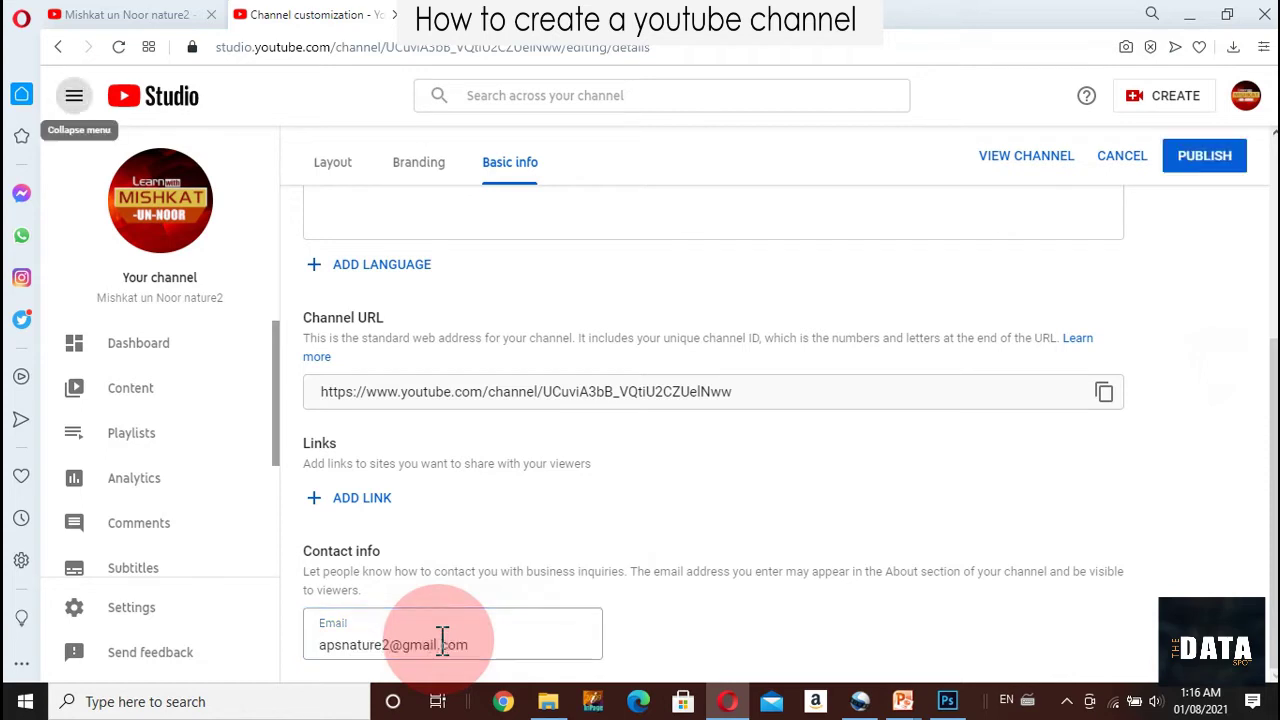
pyautogui.click(1205, 166)
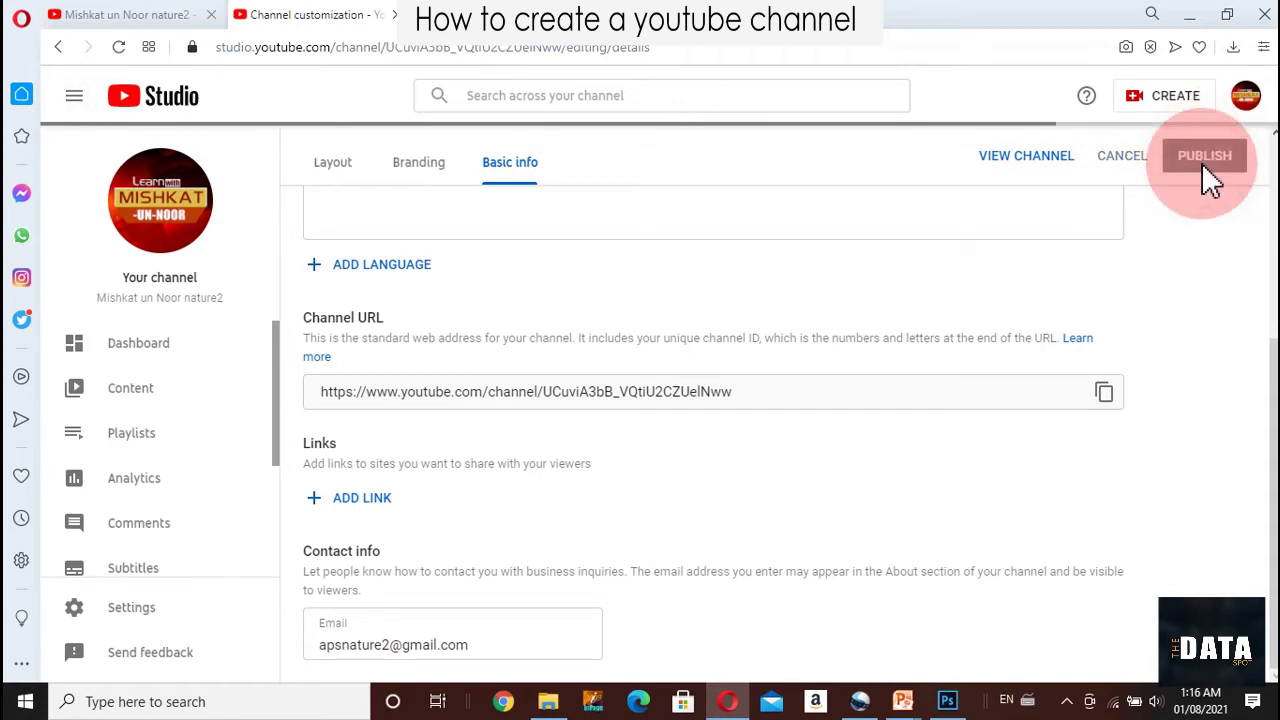
pyautogui.click(137, 350)
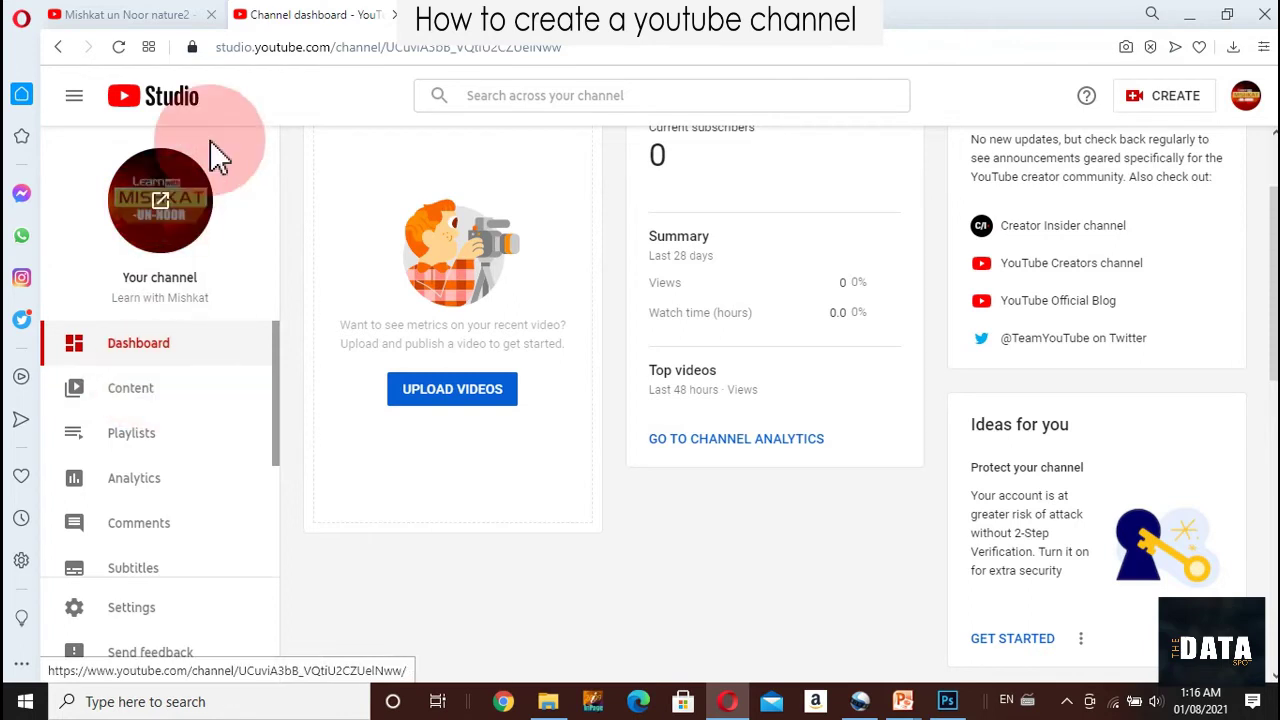
# View the channel page via Your channel, then choose UPLOAD VIDEOS on the Studio dashboard
pyautogui.click(1248, 106)
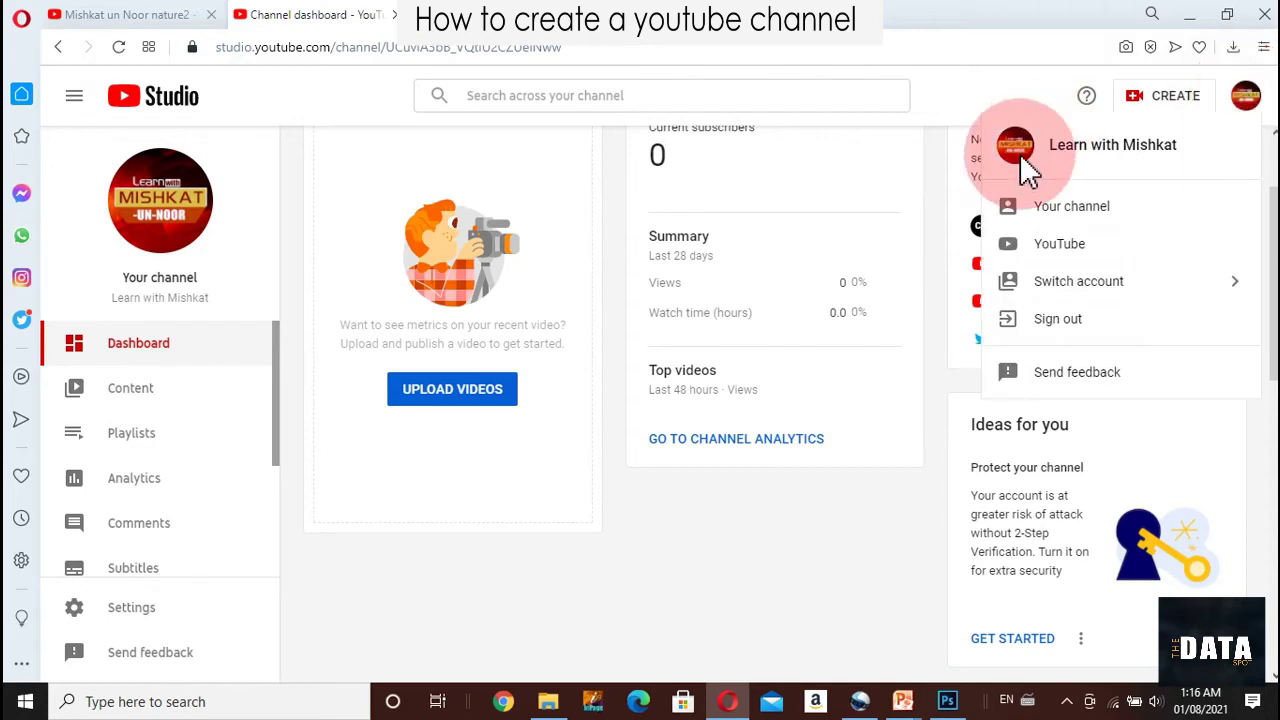
pyautogui.click(1072, 212)
pyautogui.click(1070, 210)
pyautogui.click(852, 232)
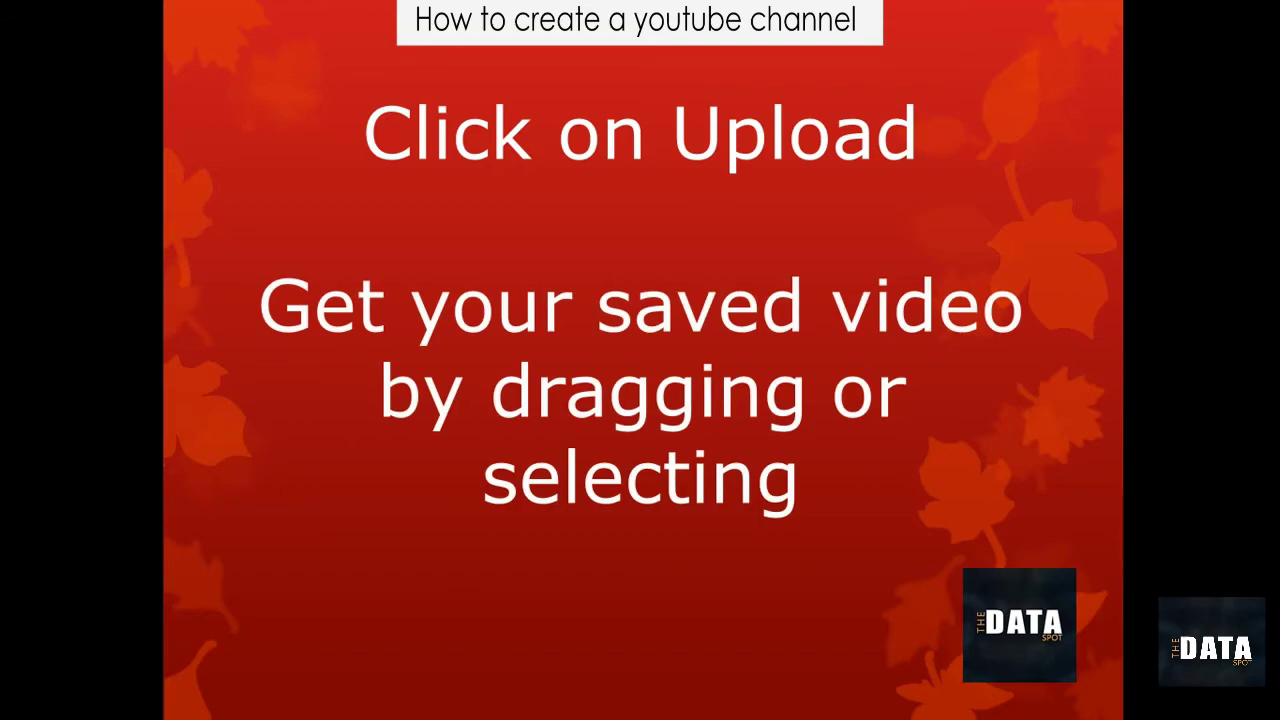
pyautogui.click(808, 612)
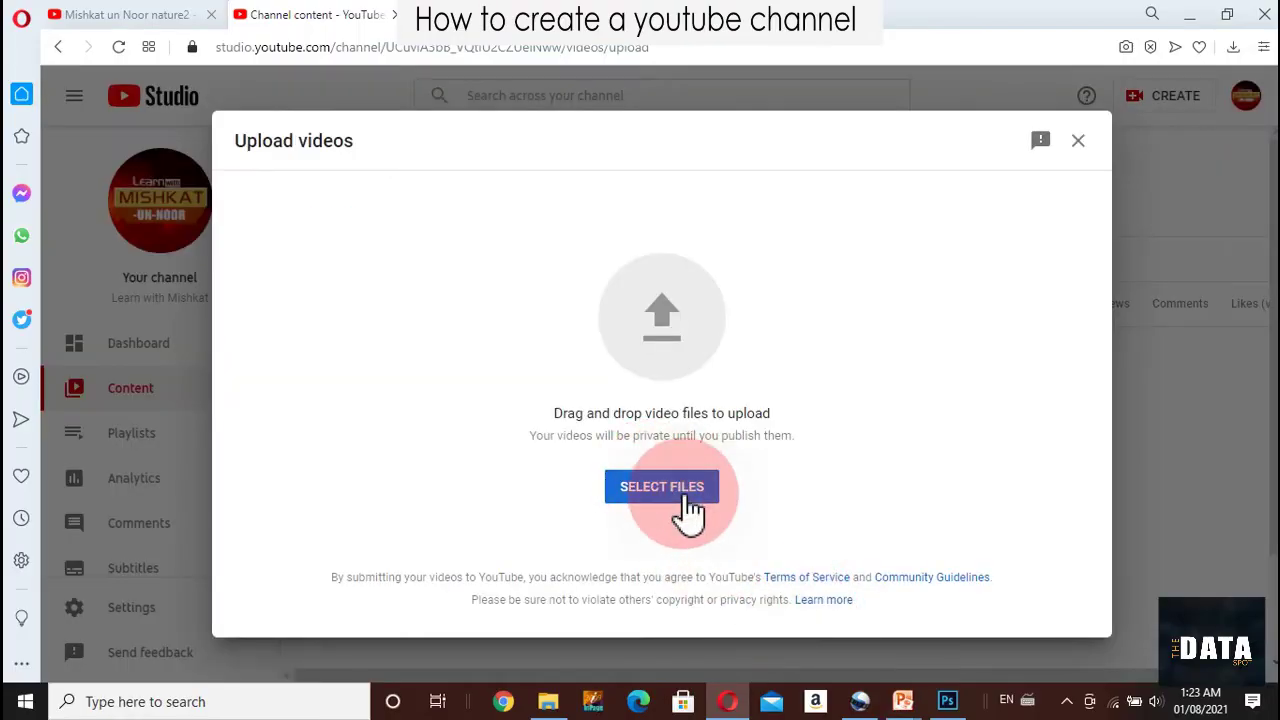
# Select Learn_Roman_Numbers from 40-100 in the YtubeDone folder as the video to upload
pyautogui.click(688, 498)
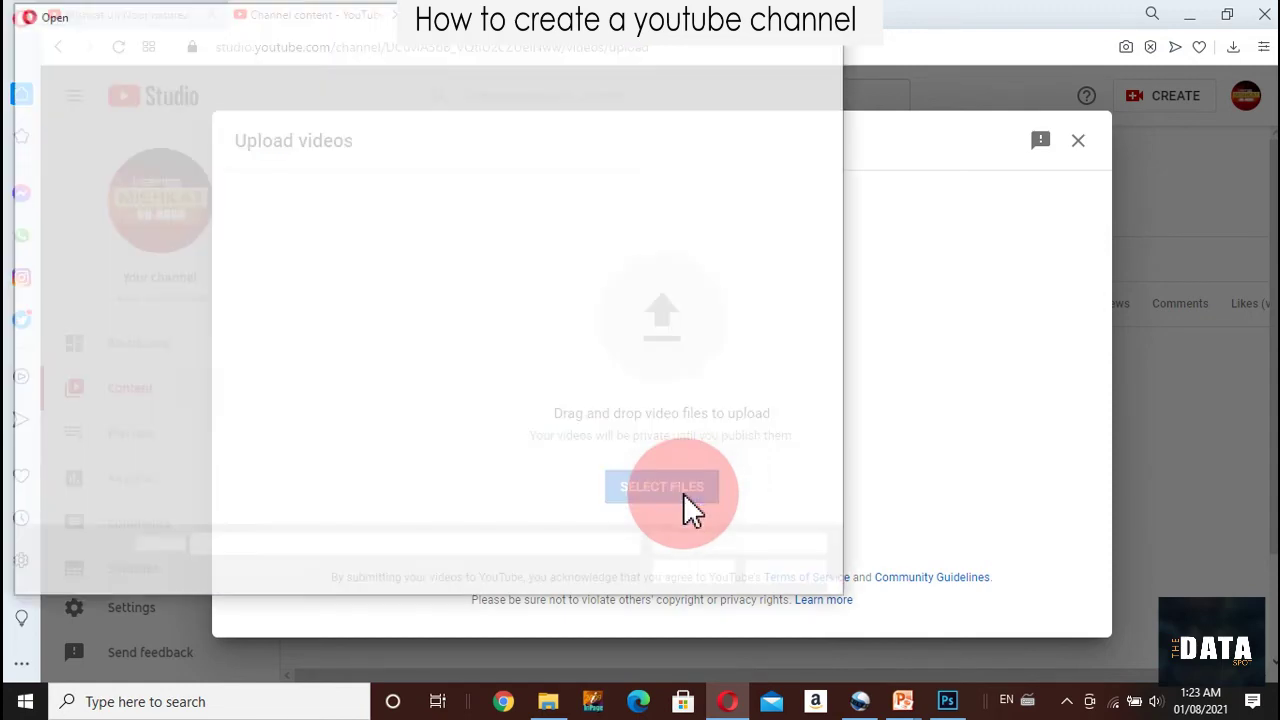
pyautogui.doubleClick(319, 181)
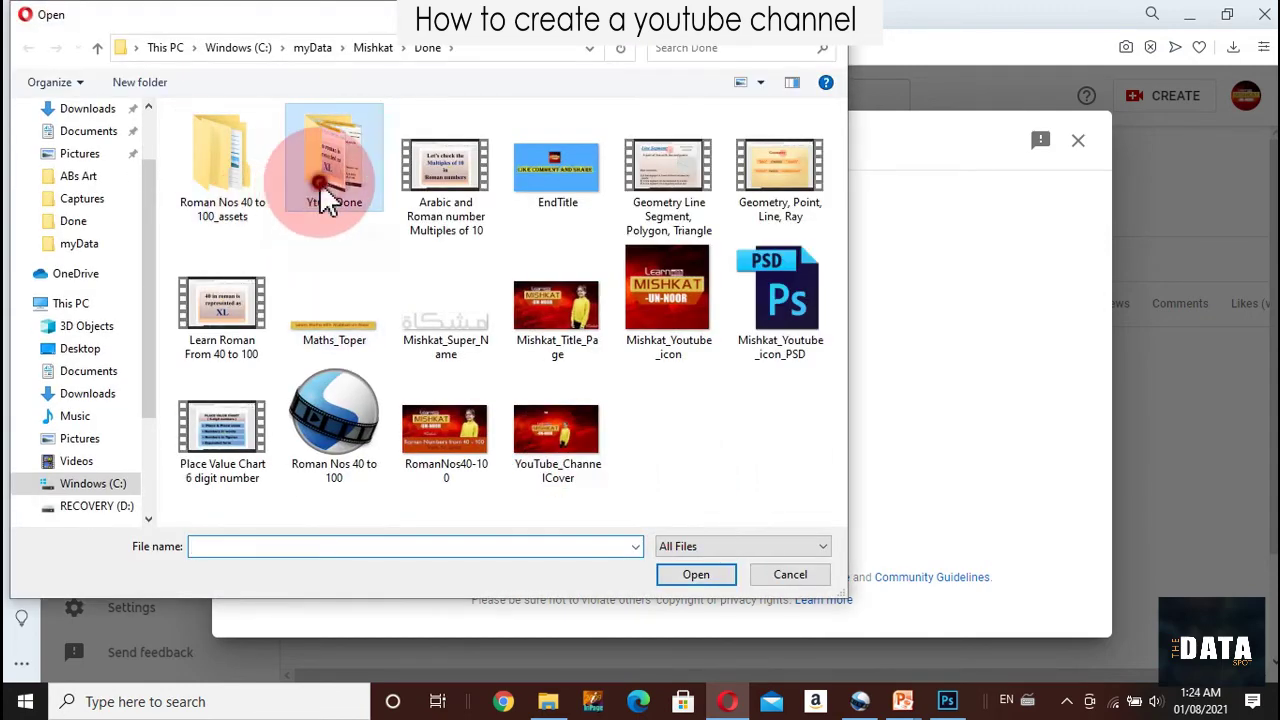
pyautogui.click(201, 160)
pyautogui.doubleClick(217, 152)
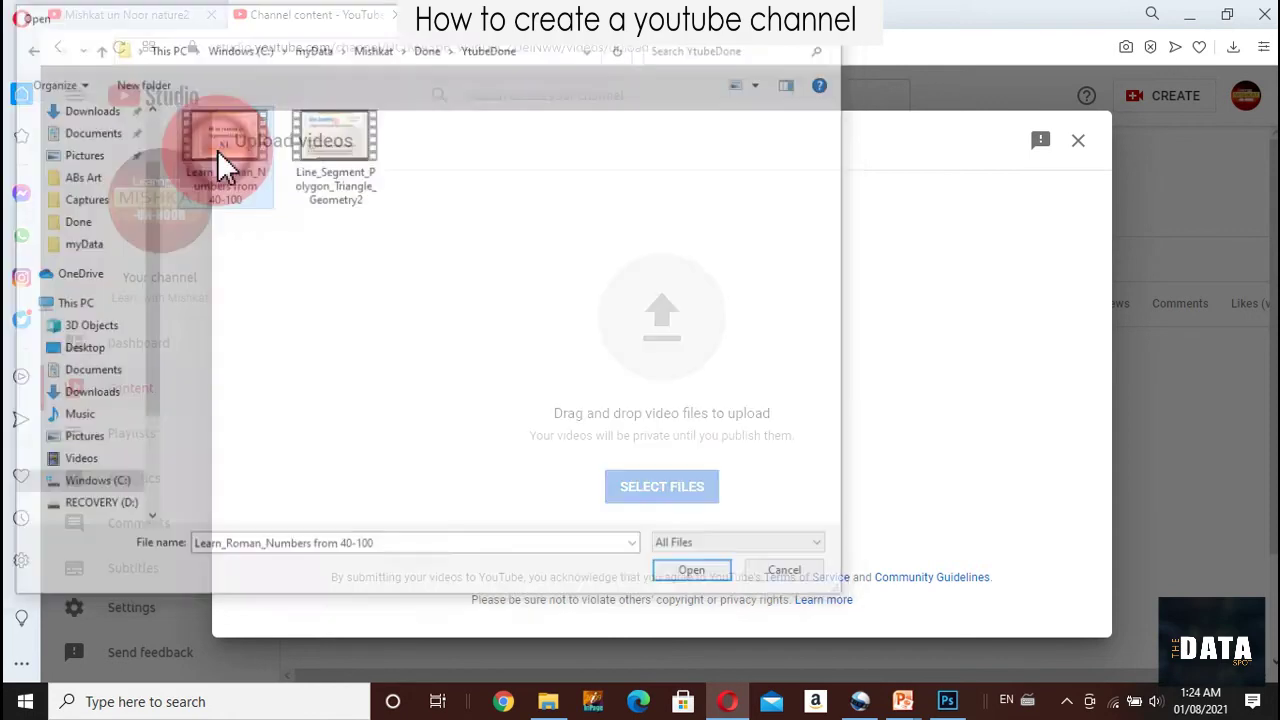
pyautogui.click(539, 405)
pyautogui.click(690, 380)
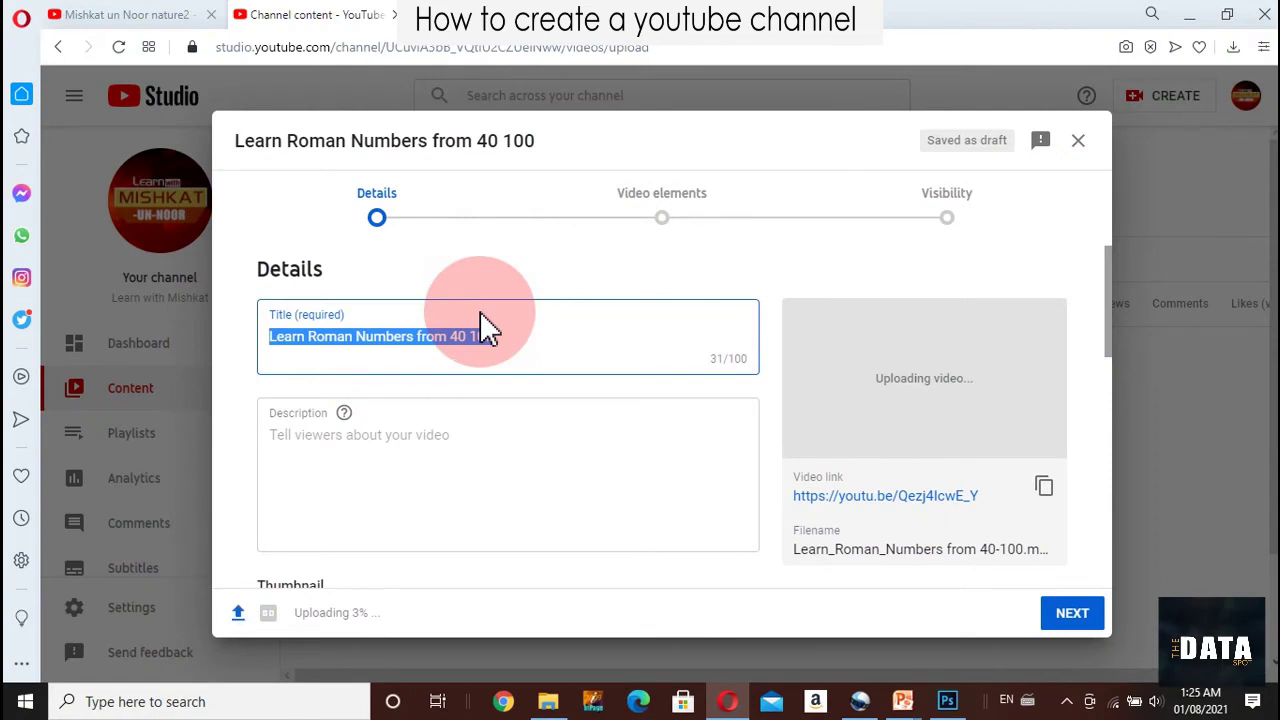
# Change the title to 'Learn Roman Numbers from 40 to 100 | Counting | Learn with Mishkat-un-Noor'
pyautogui.click(532, 331)
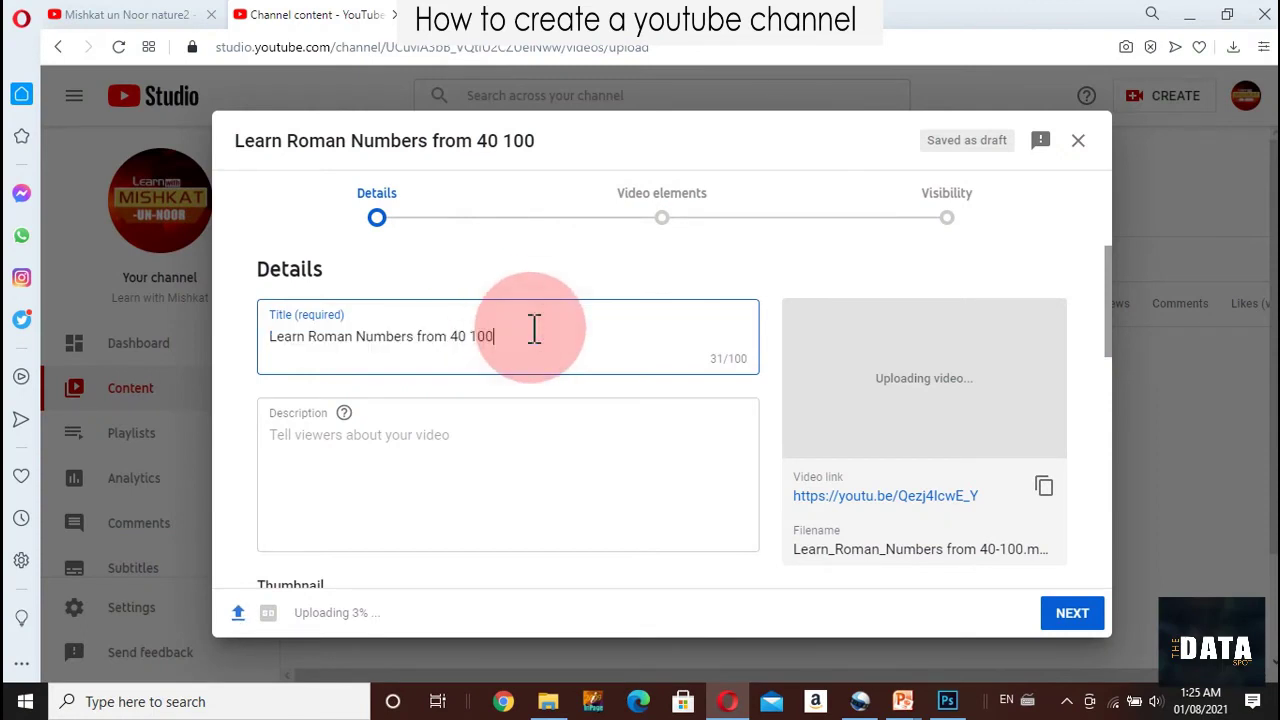
pyautogui.press('BackSpace')
pyautogui.press('BackSpace')
pyautogui.press('BackSpace')
pyautogui.write('t')
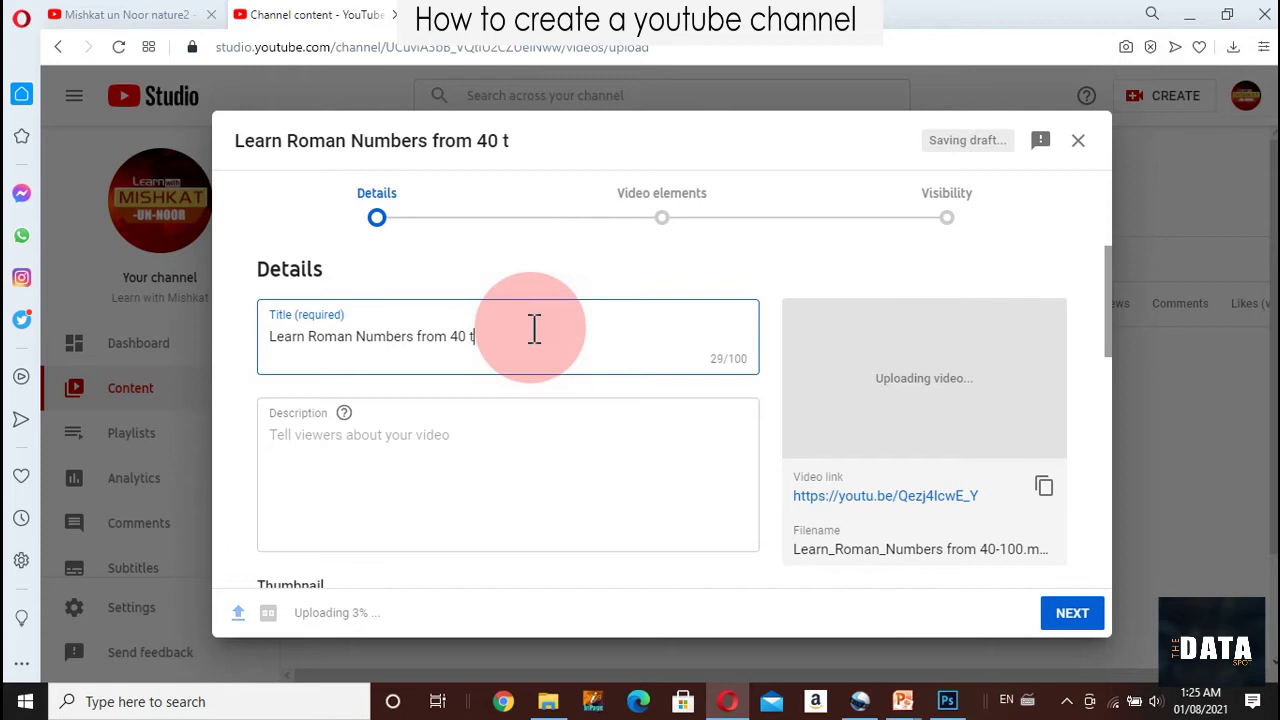
pyautogui.write('o 100 | C')
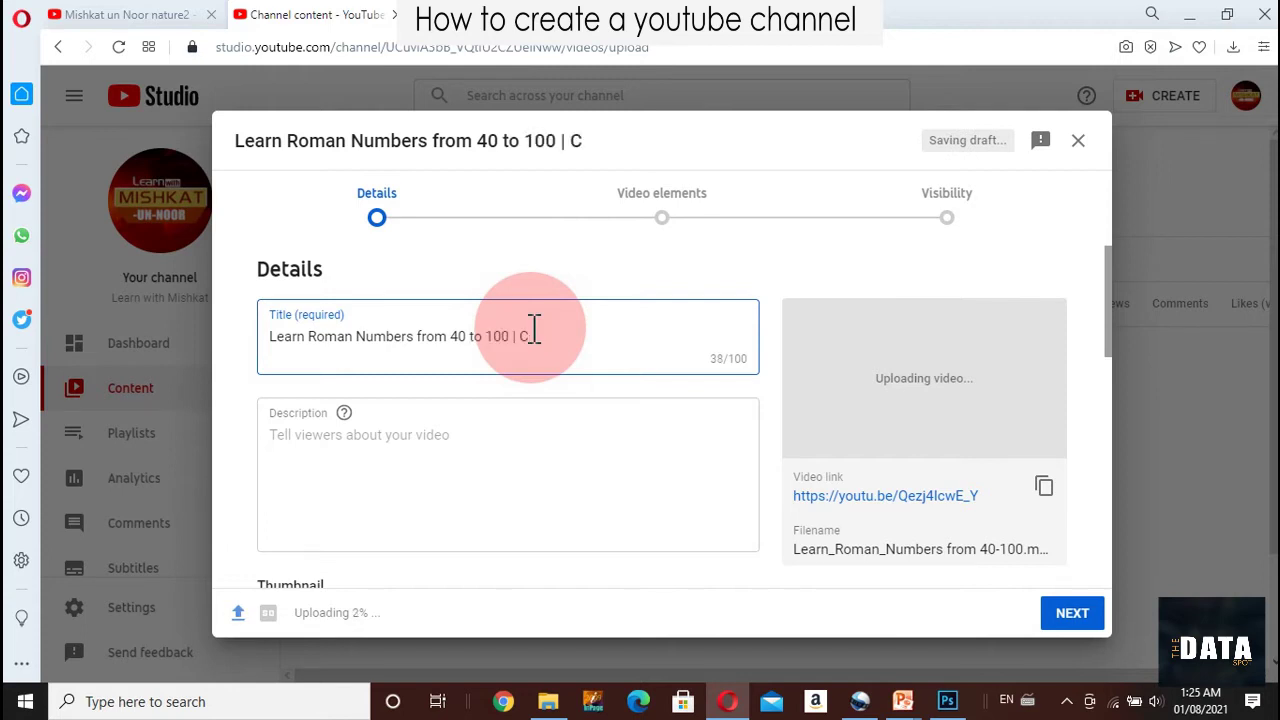
pyautogui.write('ounting')
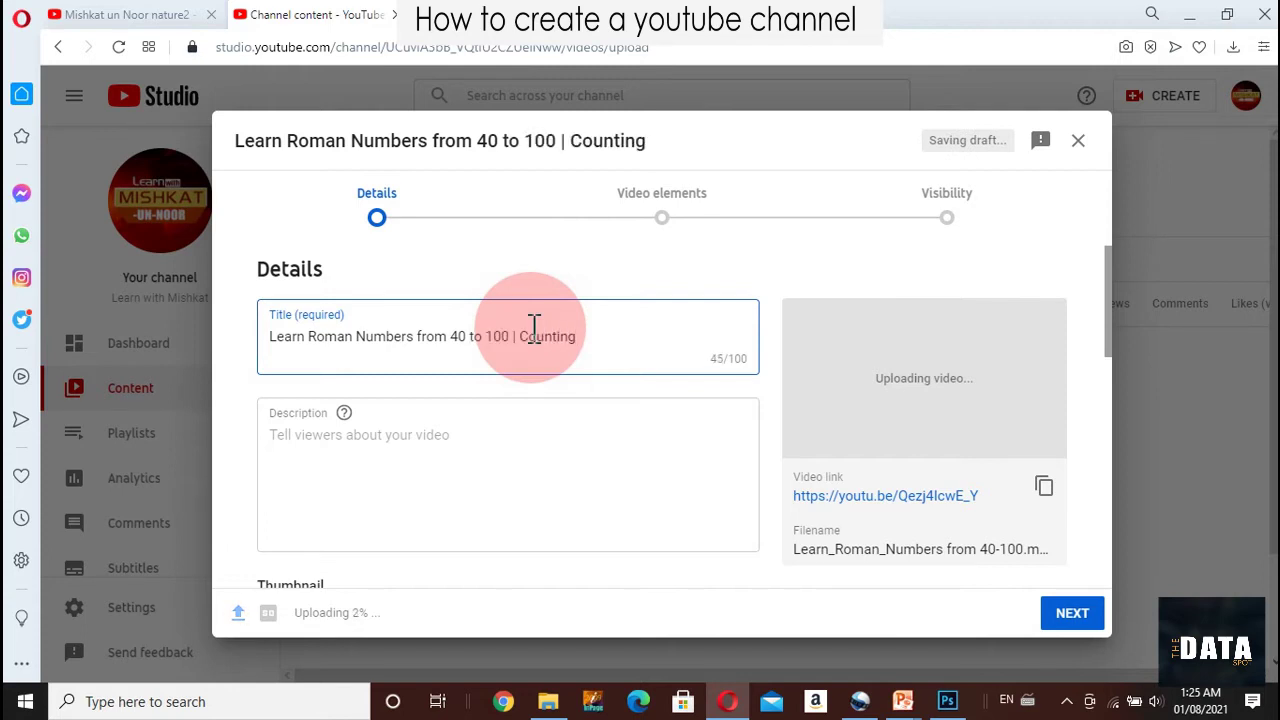
pyautogui.write('| Mishkat-un-Noor')
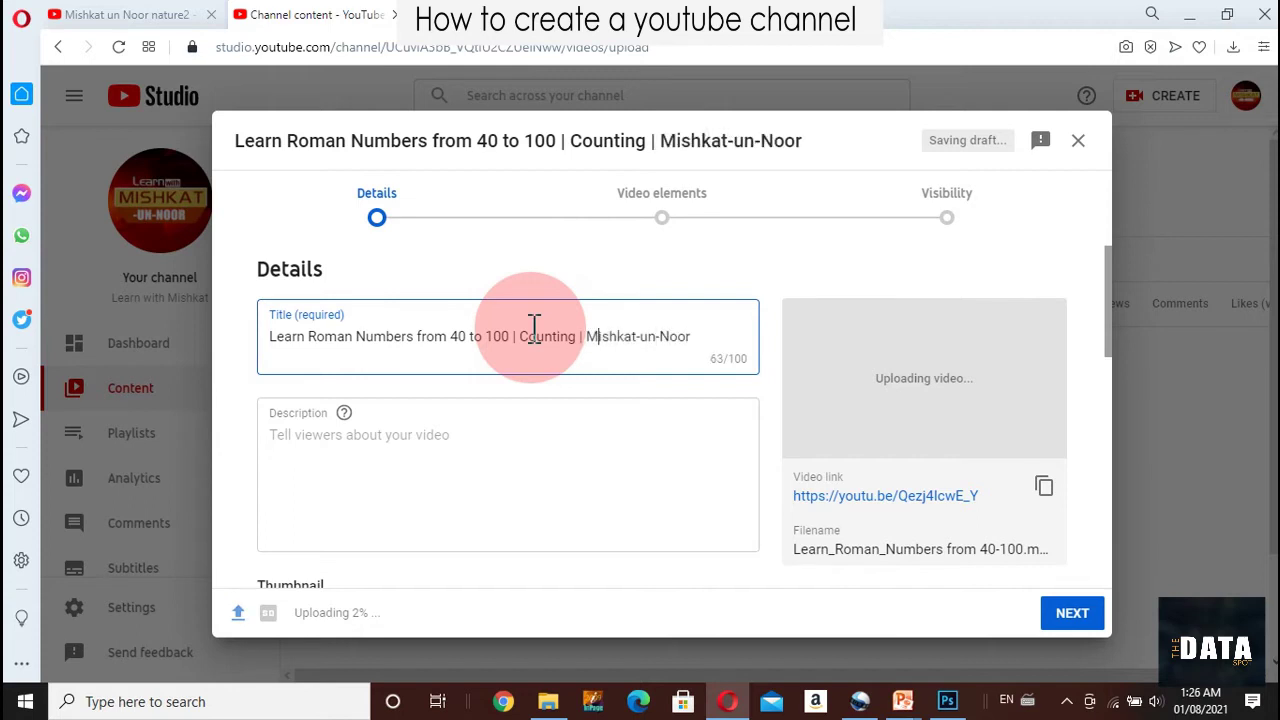
pyautogui.write('Learn wi')
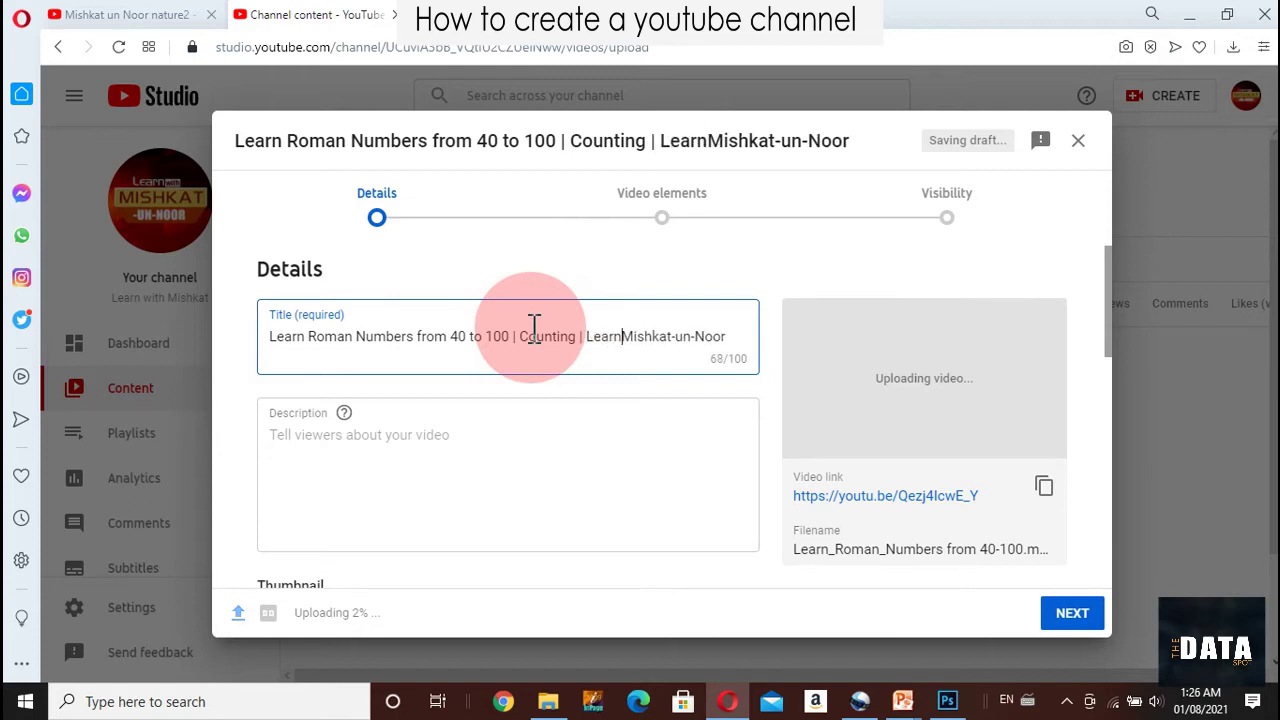
pyautogui.write('th')
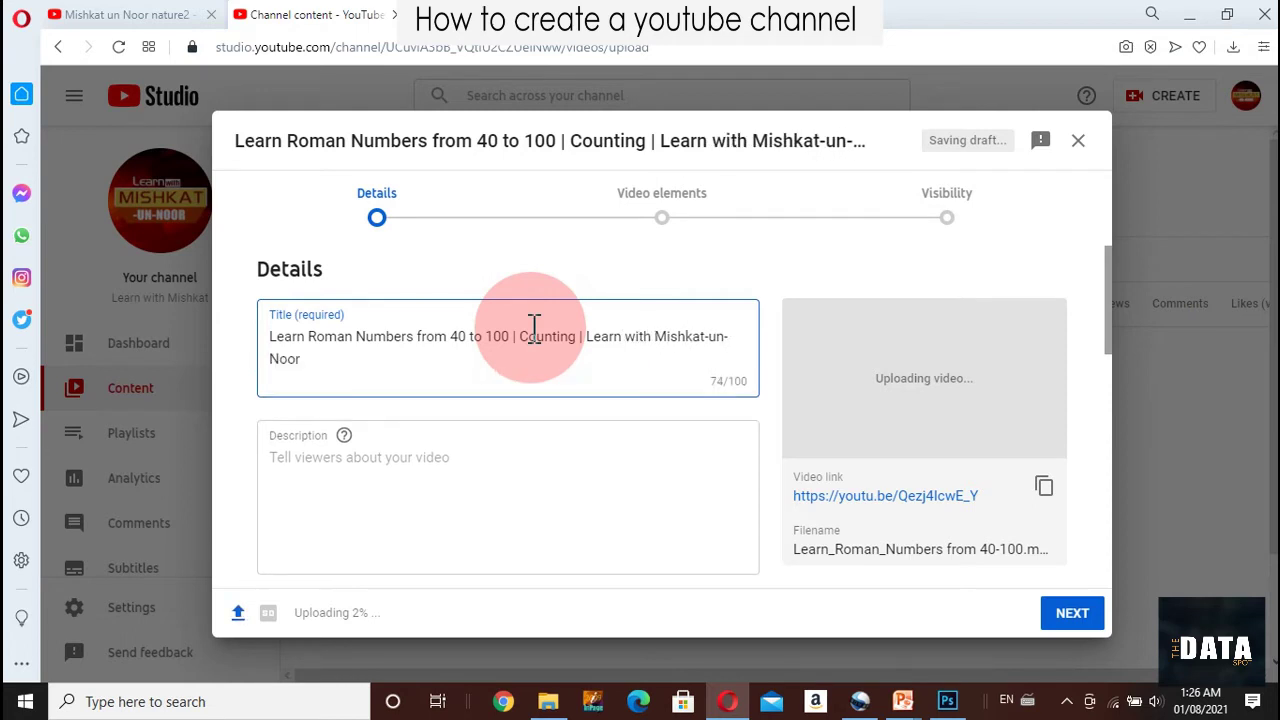
# Add a description saying the video shows how to count Roman numbers with examples
pyautogui.click(380, 466)
pyautogui.write('Video ')
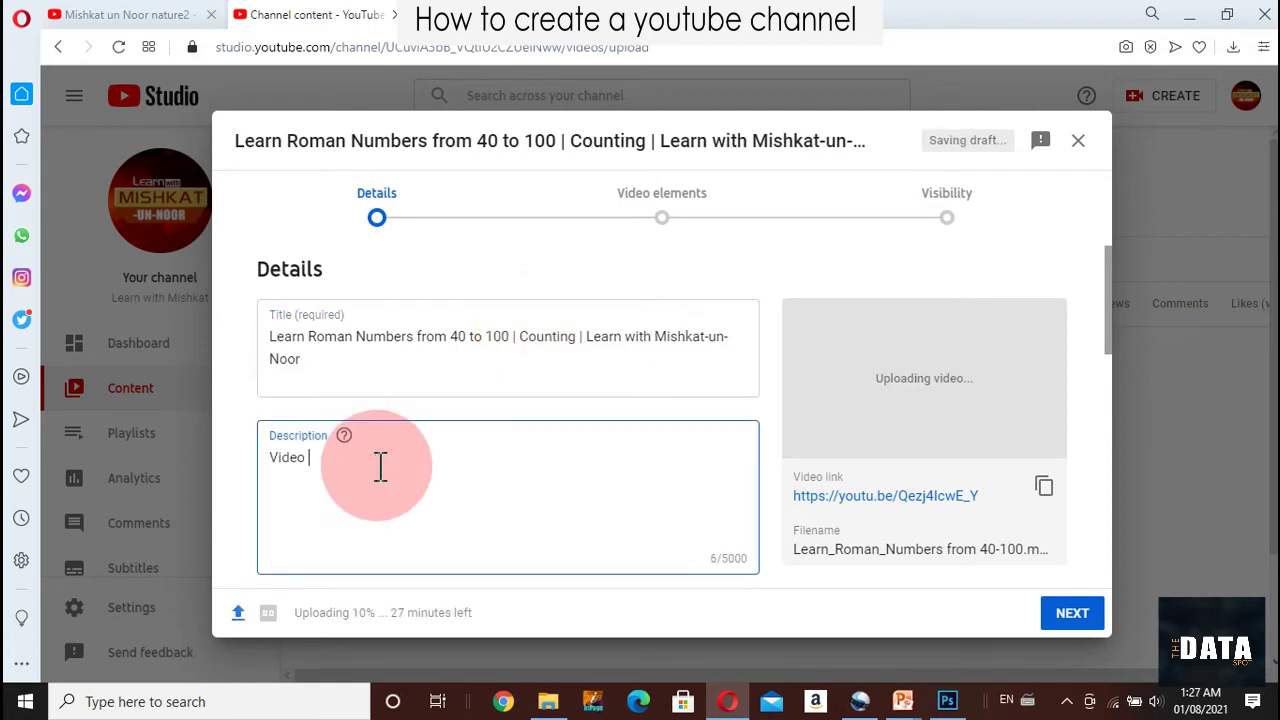
pyautogui.write('will describe how')
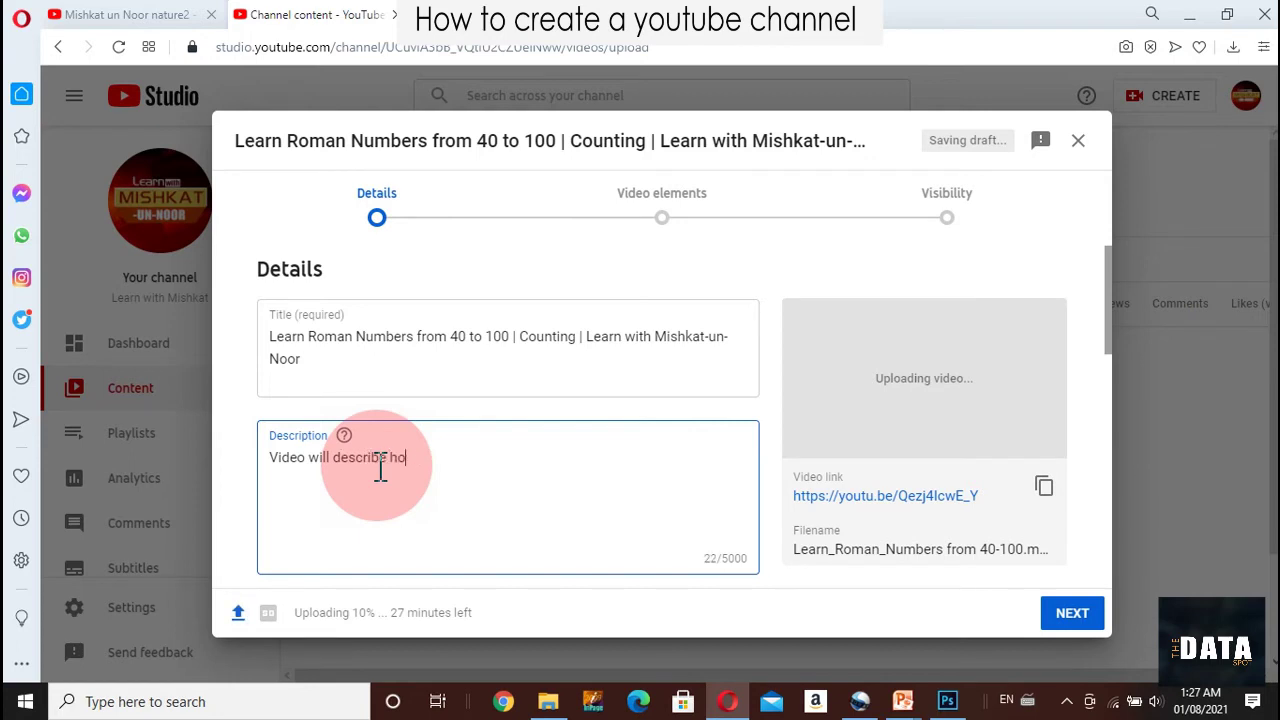
pyautogui.write('w to count numbers from 40 to 100 in R')
pyautogui.write('oman ')
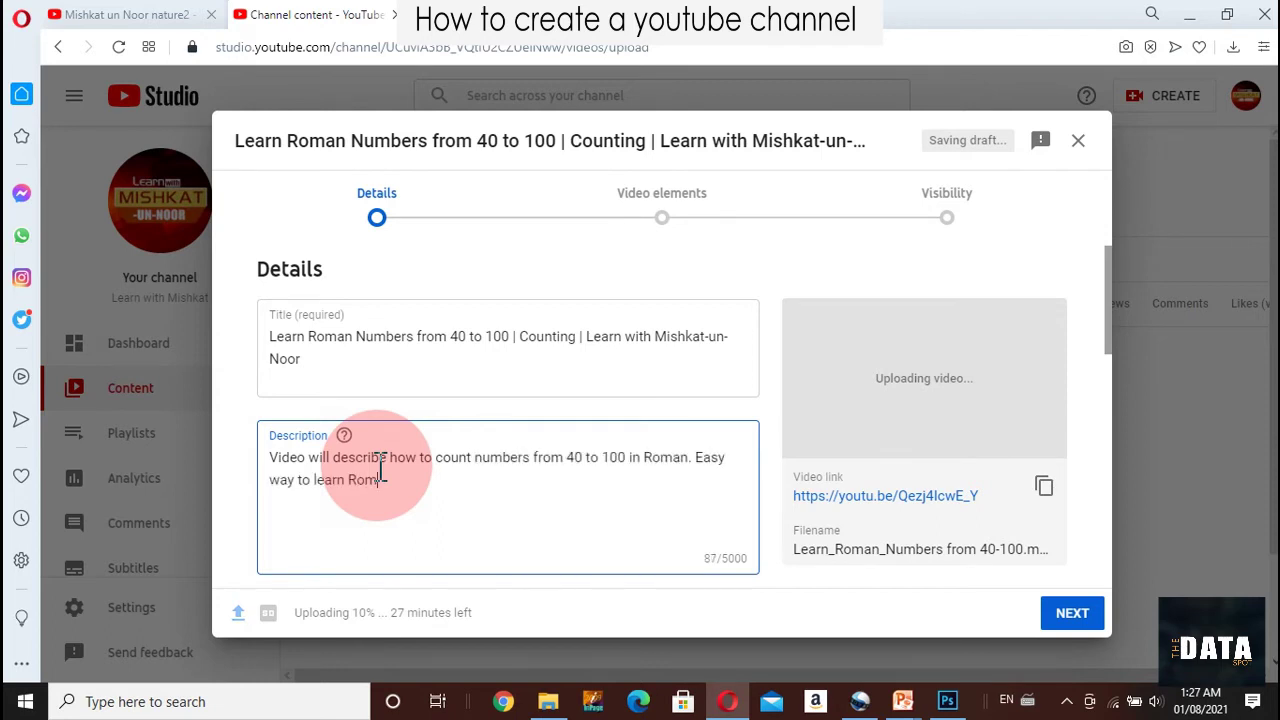
pyautogui.write('nu')
pyautogui.write('mbers')
pyautogui.write('s coun')
pyautogui.write('t')
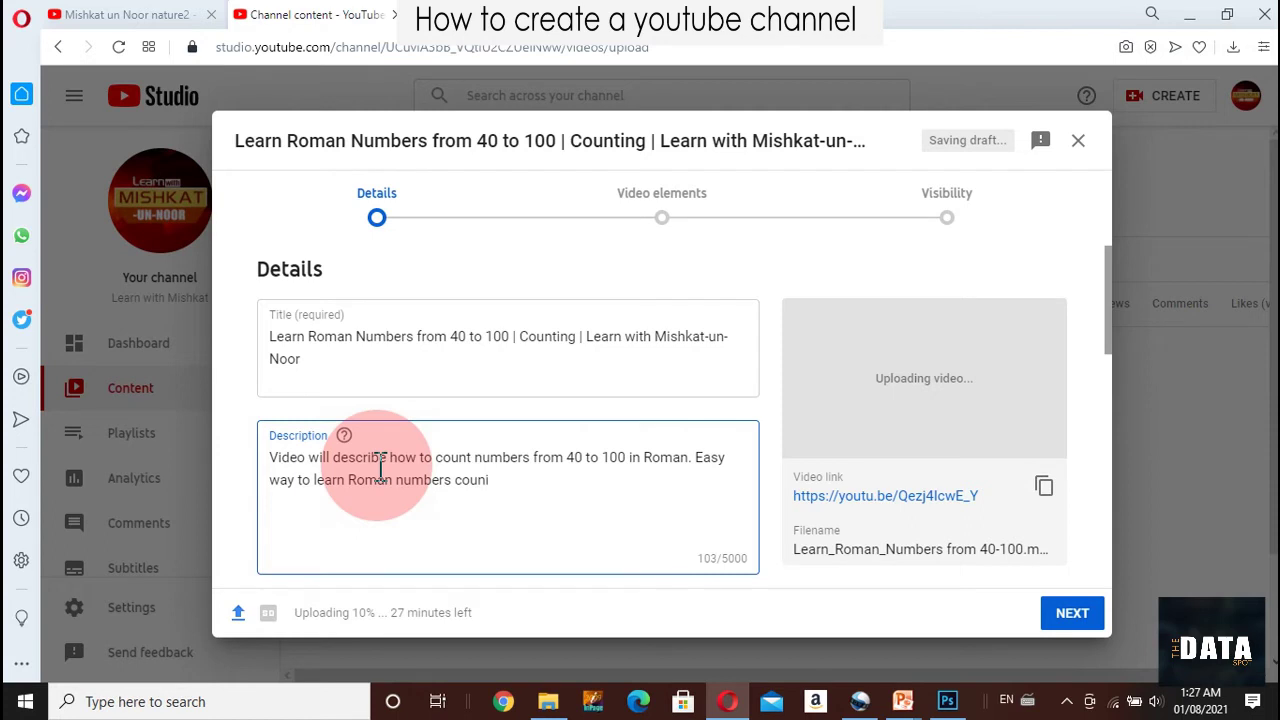
pyautogui.write('ing with examples')
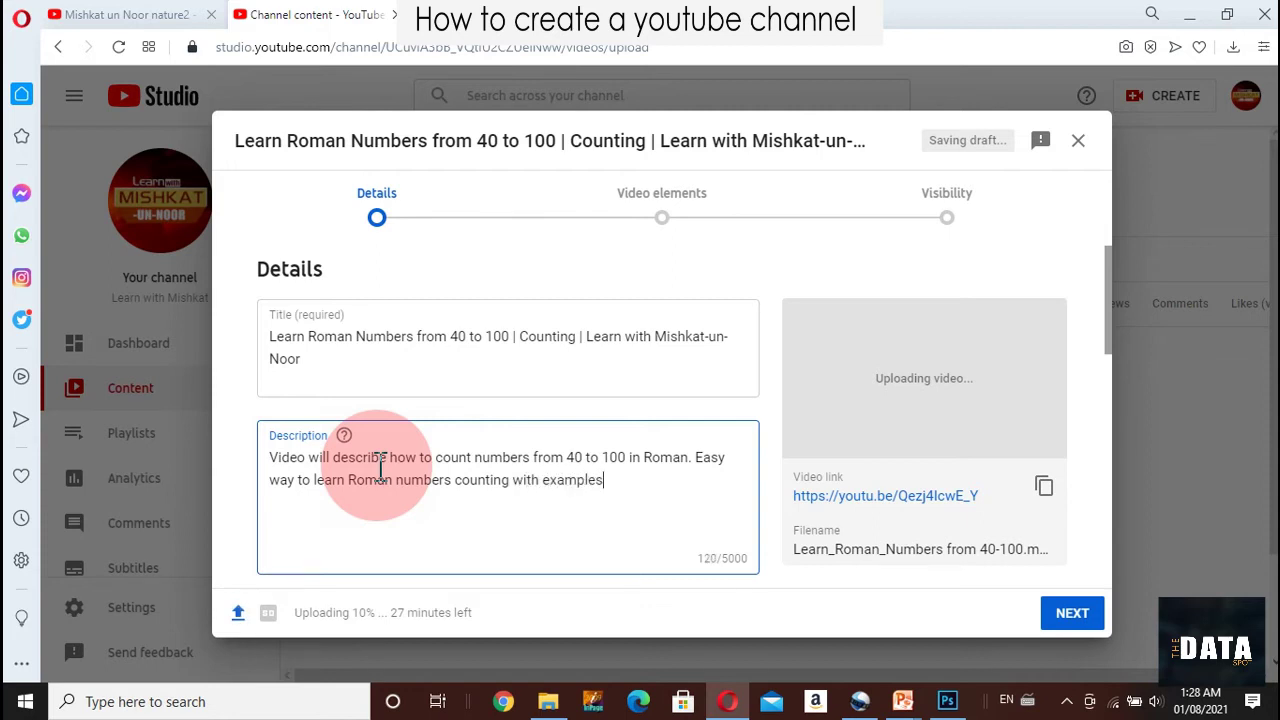
pyautogui.write('.')
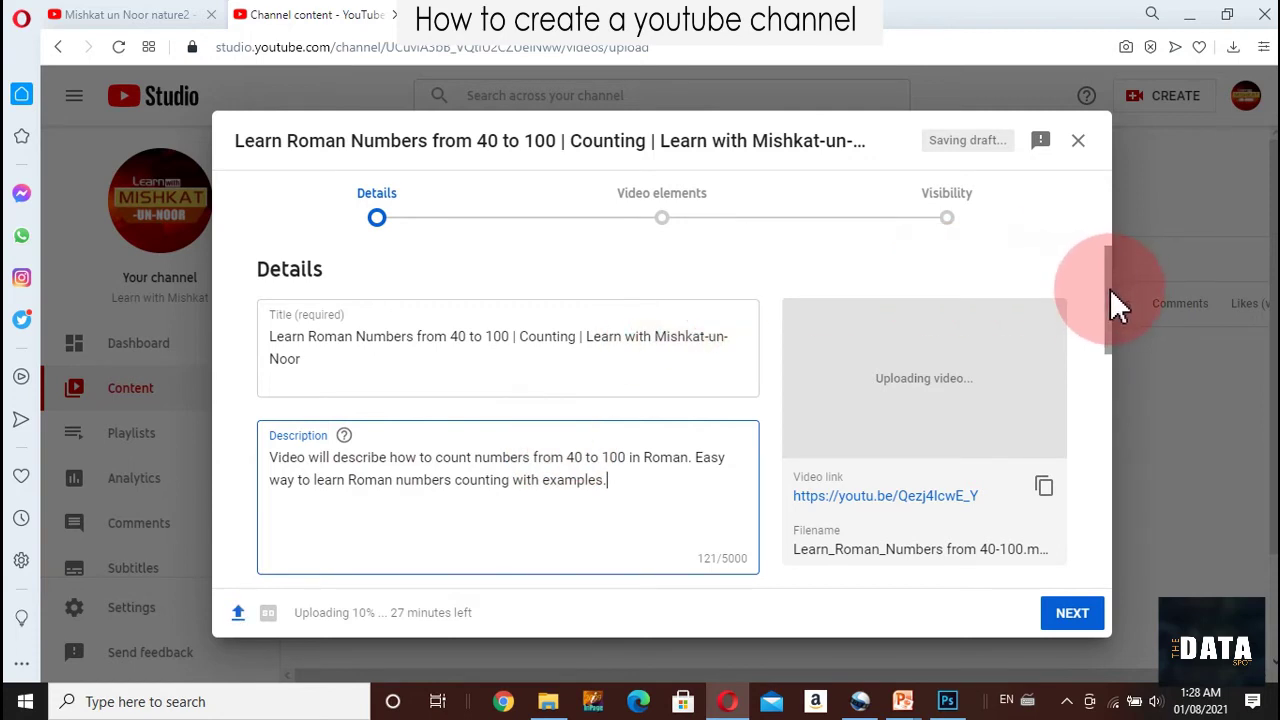
pyautogui.moveTo(1108, 287); pyautogui.dragTo(1099, 355)
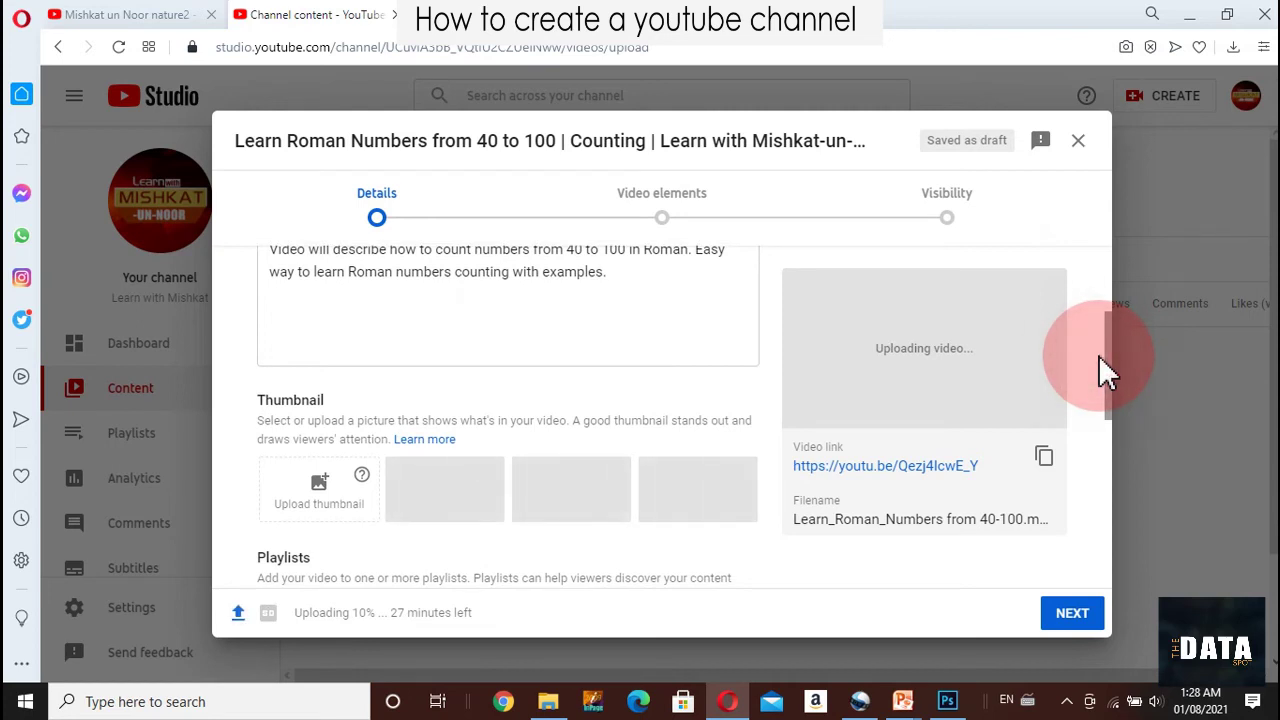
# Try uploading a custom thumbnail and proceed to the phone-number verification prompt
pyautogui.click(333, 488)
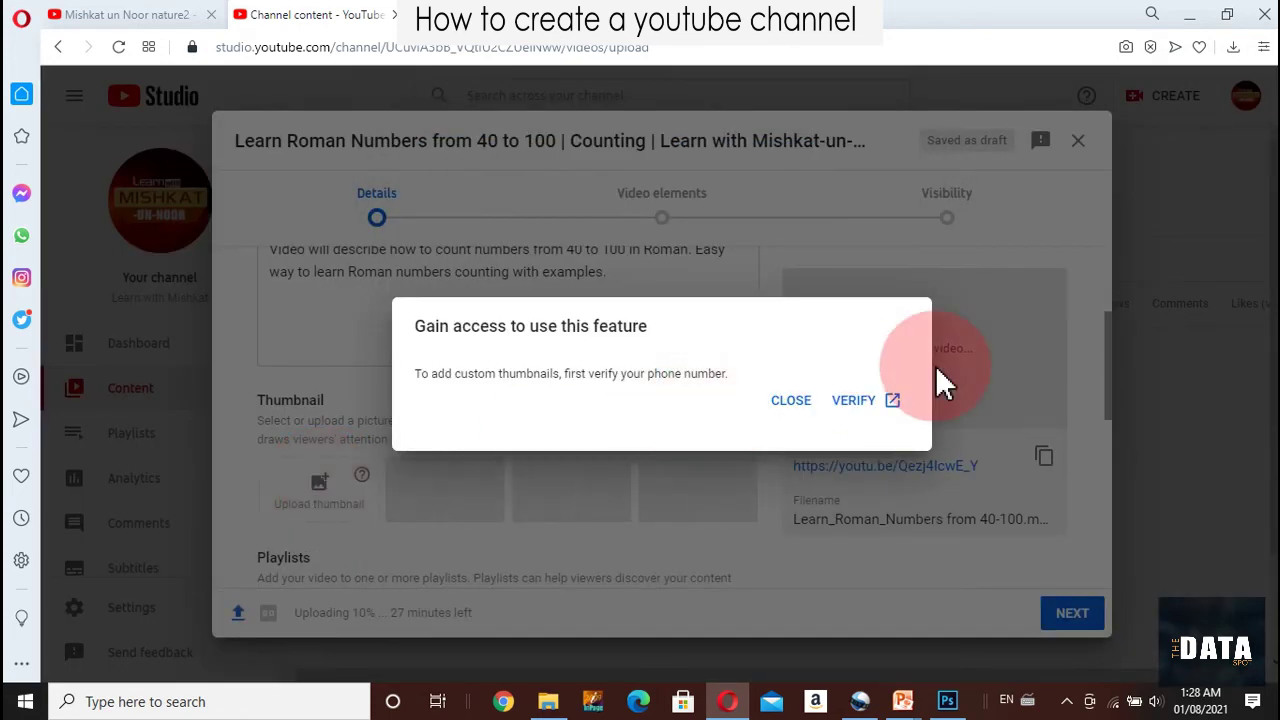
pyautogui.click(857, 399)
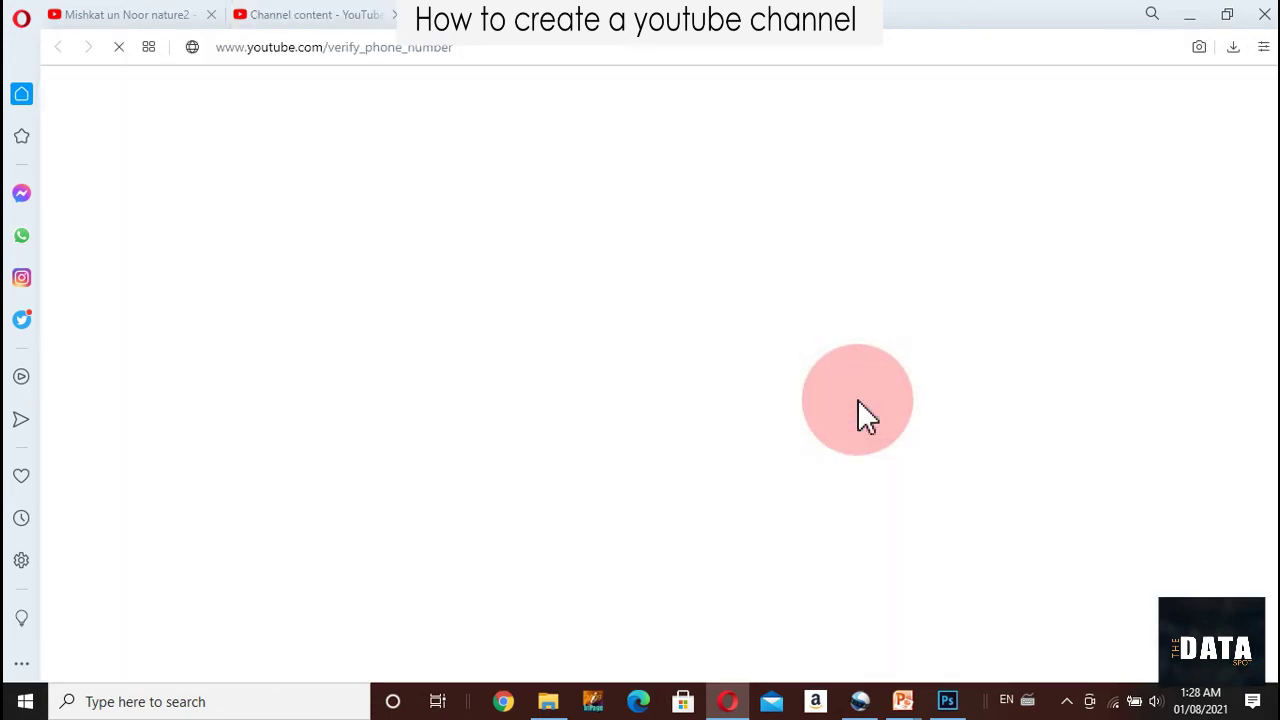